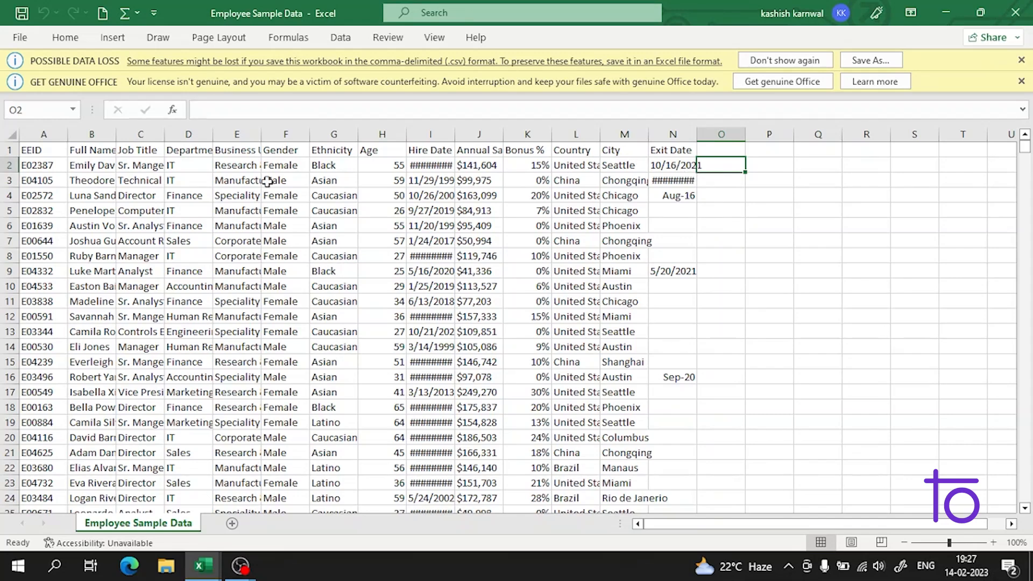
{"action": "left_click", "coordinate": [19, 39]}
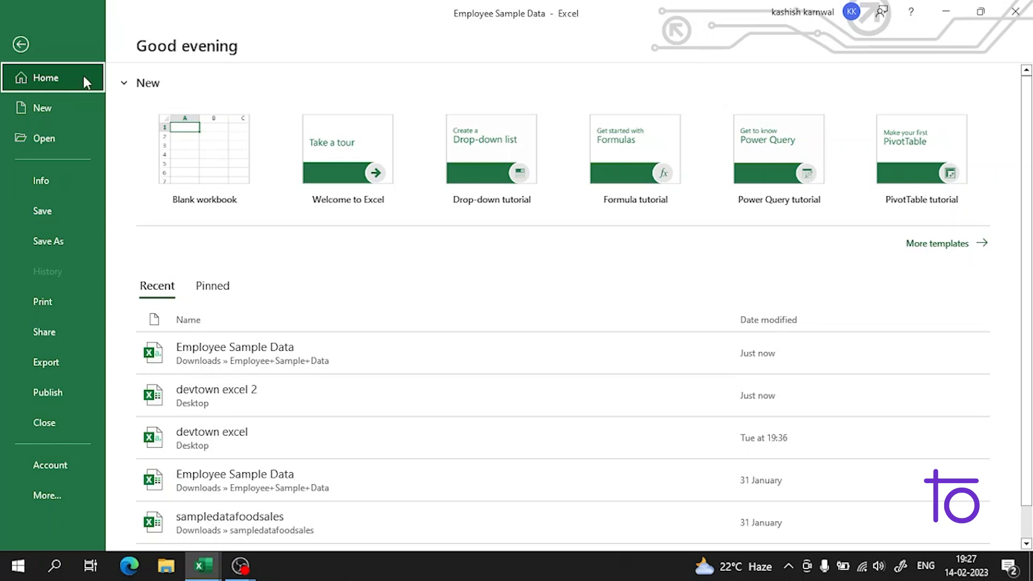
{"action": "left_click", "coordinate": [285, 339]}
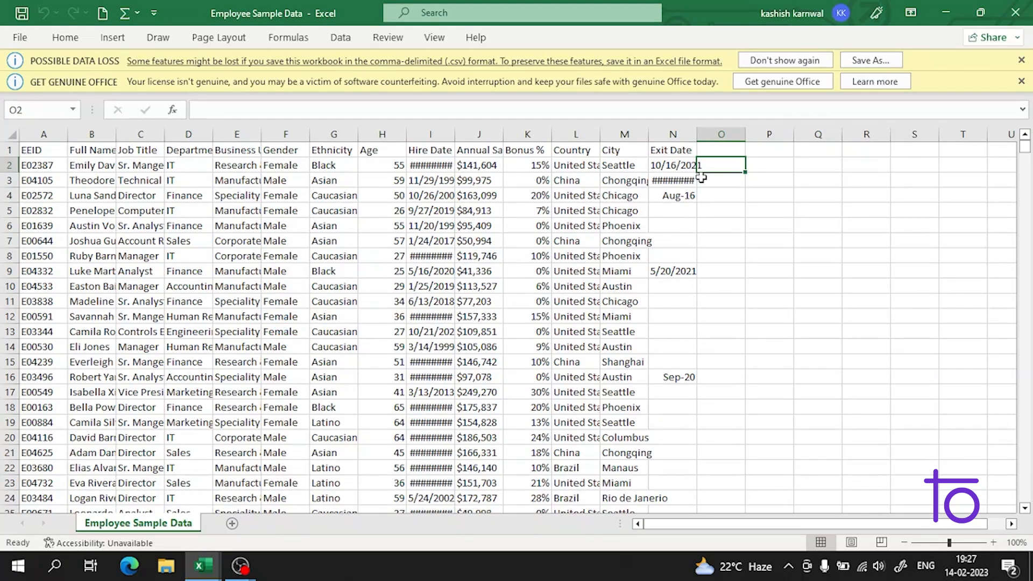
{"action": "double_click", "coordinate": [716, 162]}
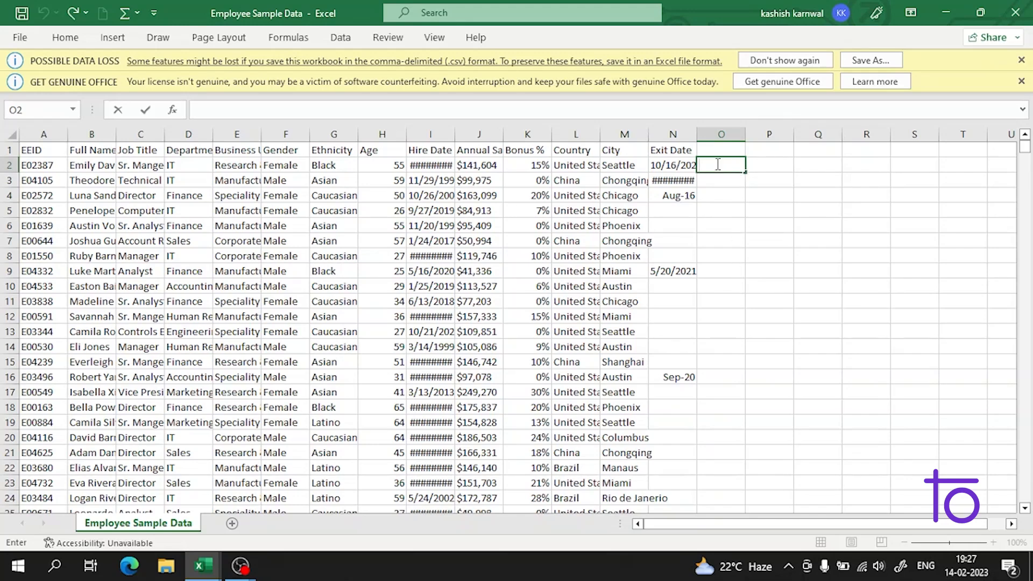
{"action": "key", "text": "Escape"}
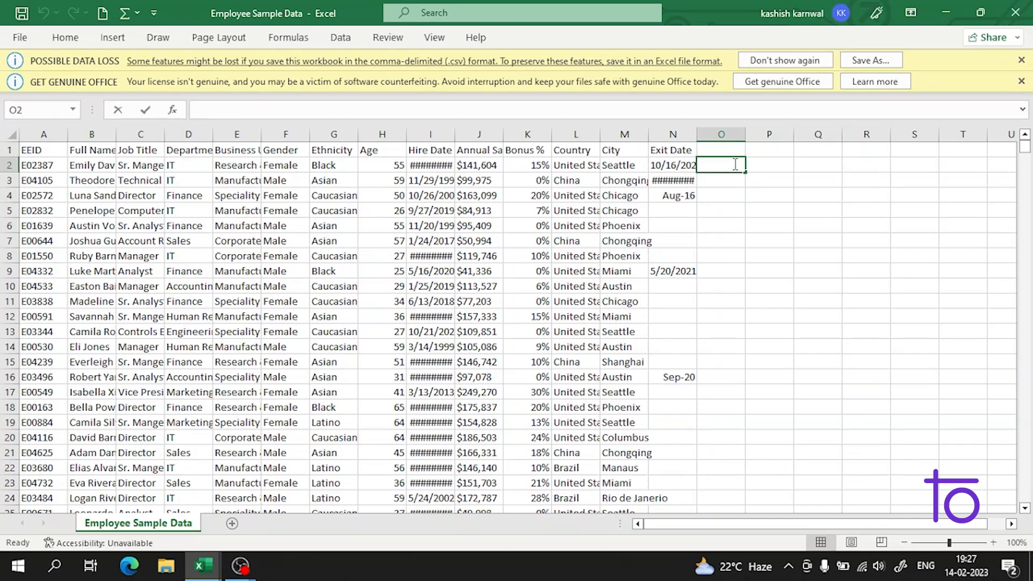
{"action": "key", "text": "BackSpace"}
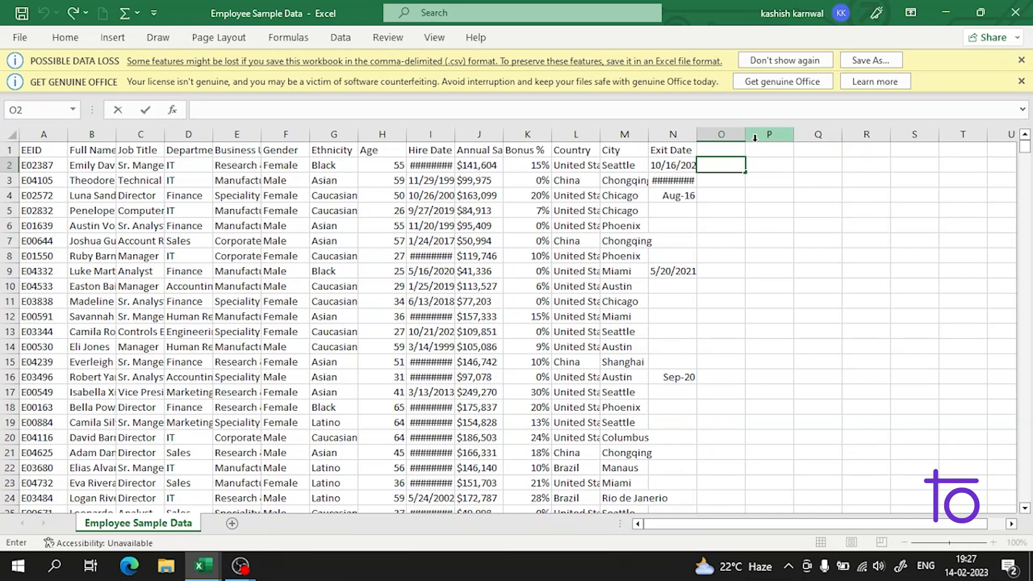
{"action": "type", "text": "="}
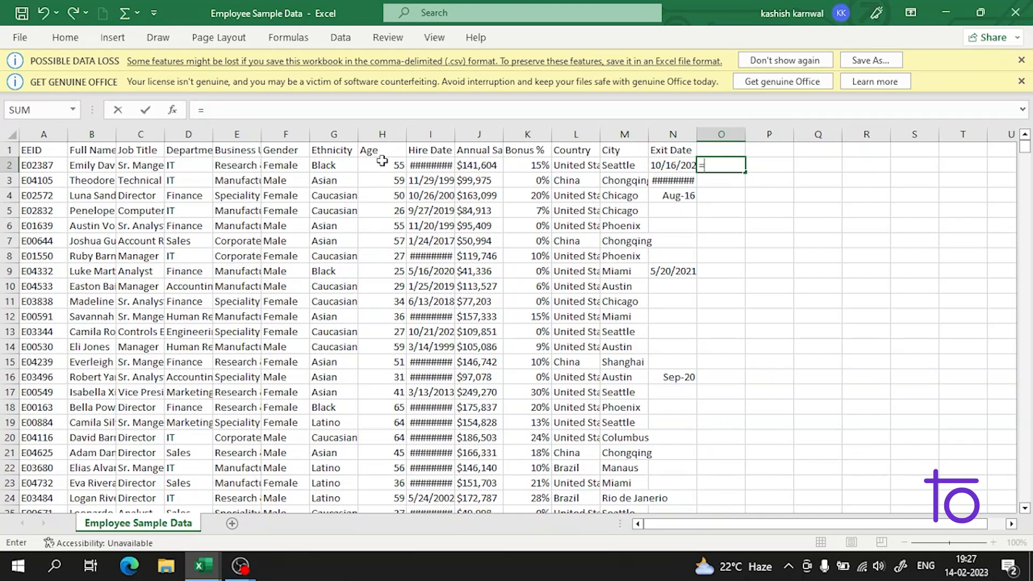
{"action": "scroll", "coordinate": [366, 361], "scroll_direction": "down", "scroll_amount": 3}
{"action": "scroll", "coordinate": [363, 361], "scroll_direction": "up", "scroll_amount": 3}
{"action": "left_click", "coordinate": [393, 269]}
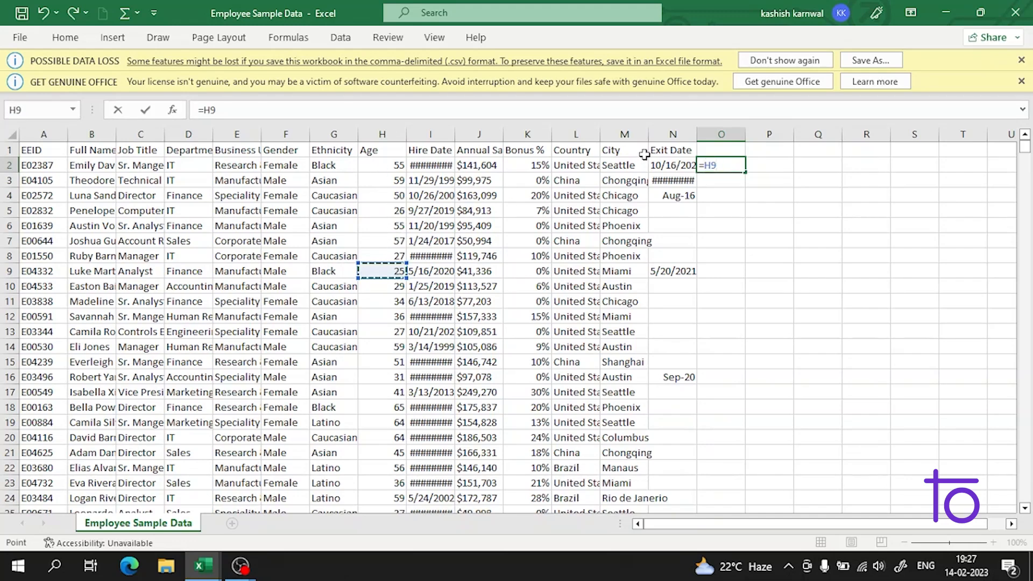
{"action": "key", "text": "F2"}
{"action": "key", "text": "shift+Home"}
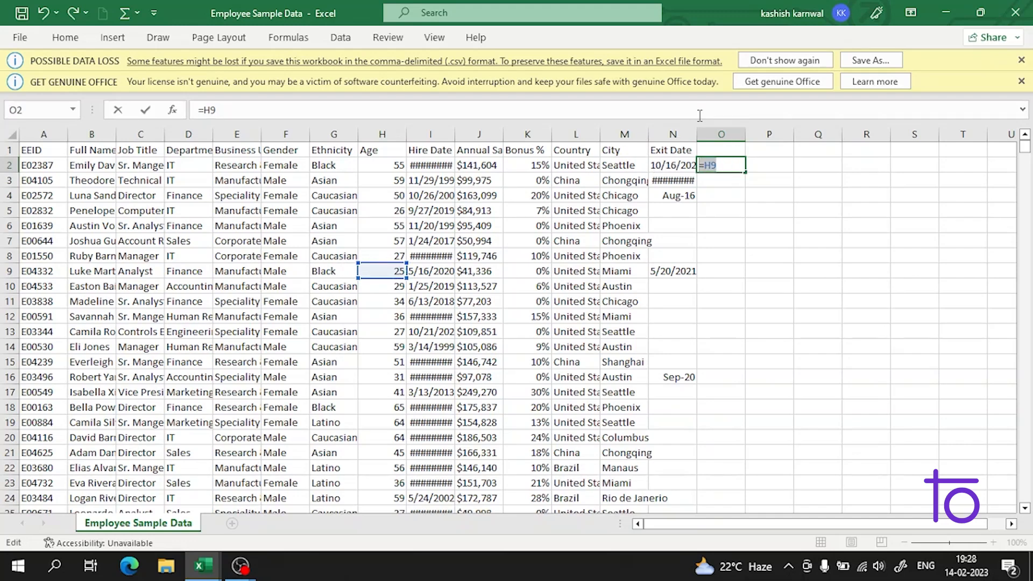
{"action": "key", "text": "BackSpace"}
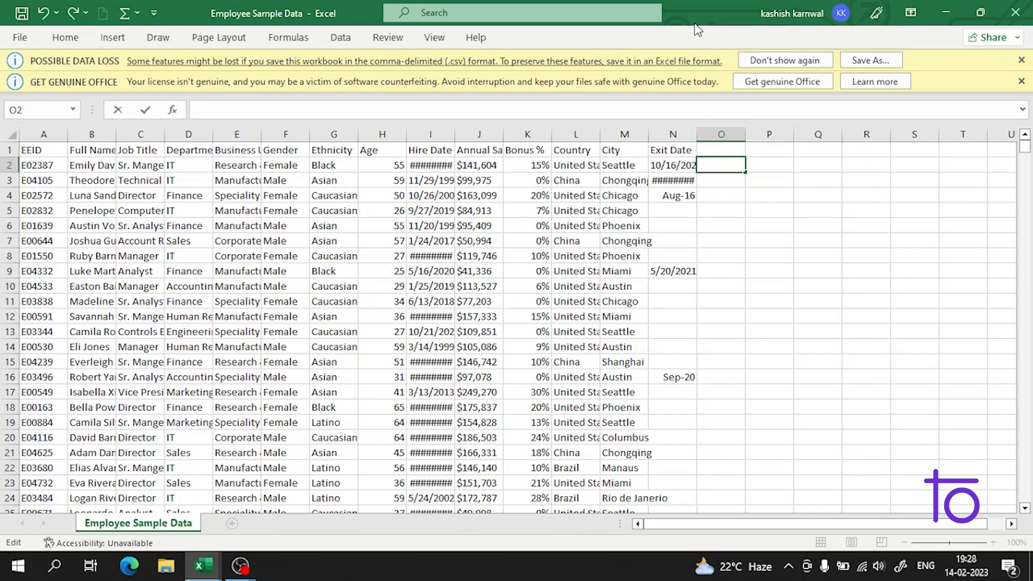
{"action": "left_click", "coordinate": [398, 305]}
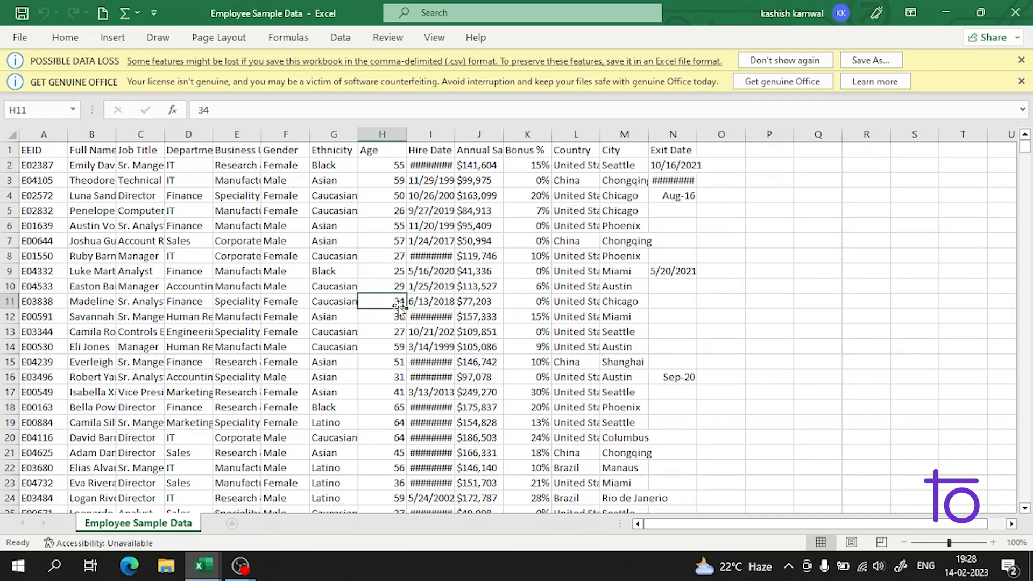
Enter the formula =IF(H2>=30,"true","false") in cell O2 to test the first employee's age
{"action": "left_click", "coordinate": [721, 166]}
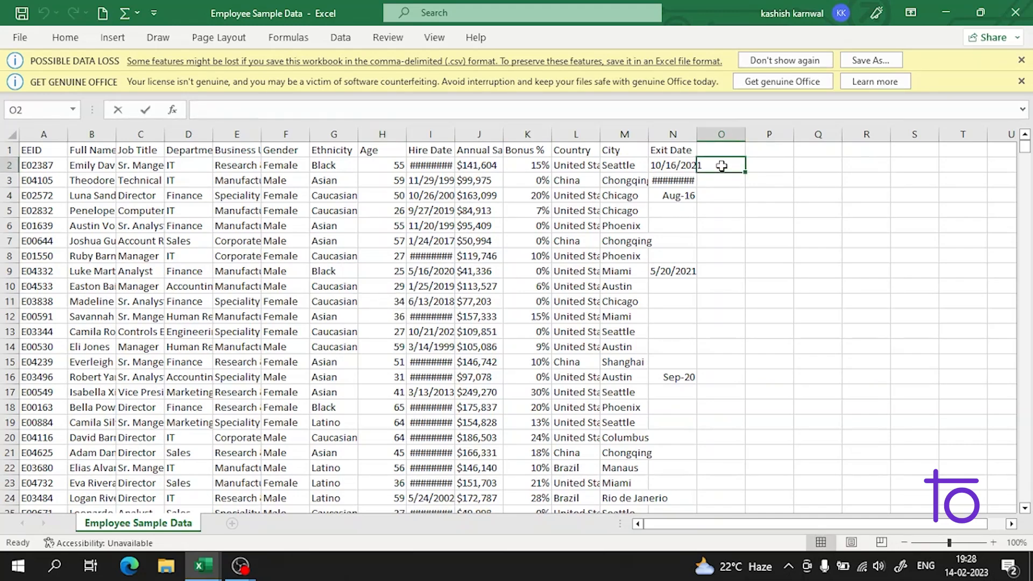
{"action": "type", "text": "="}
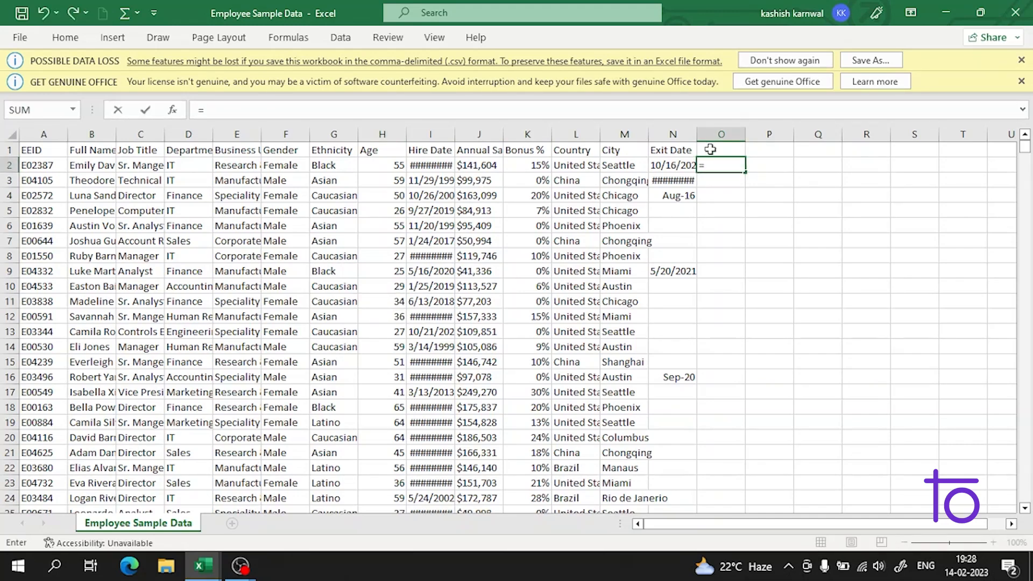
{"action": "type", "text": "if"}
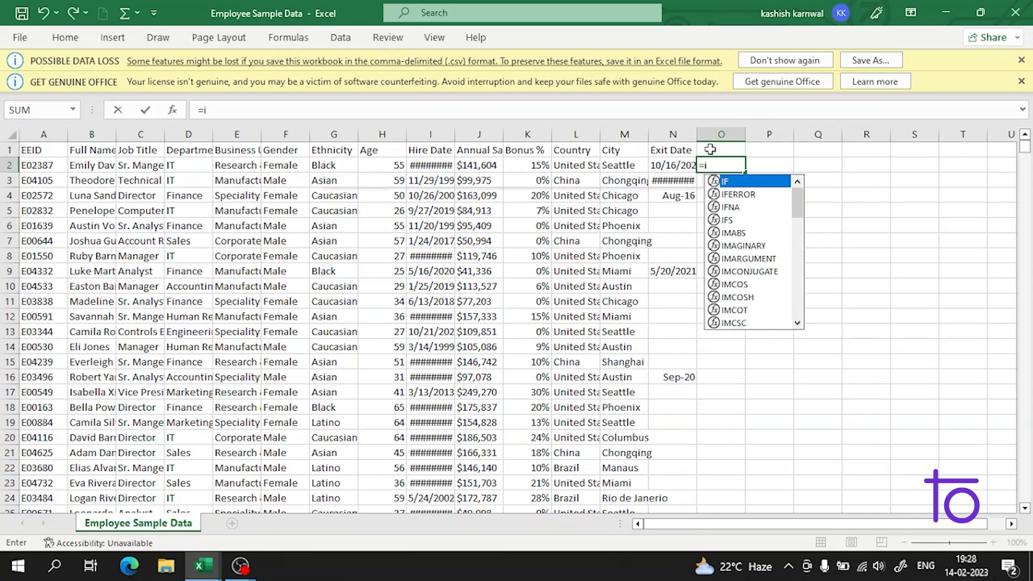
{"action": "double_click", "coordinate": [719, 181]}
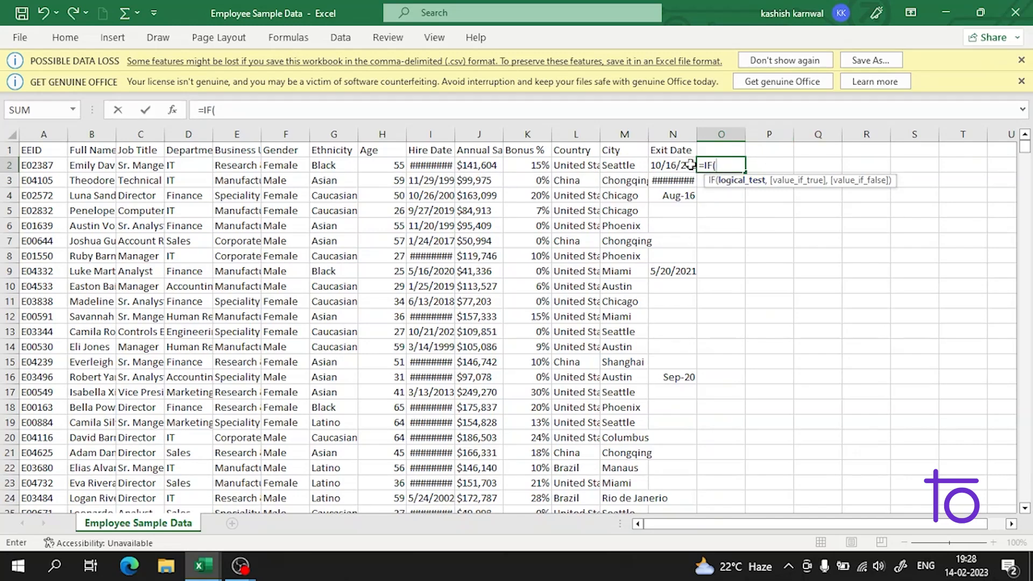
{"action": "left_click", "coordinate": [396, 163]}
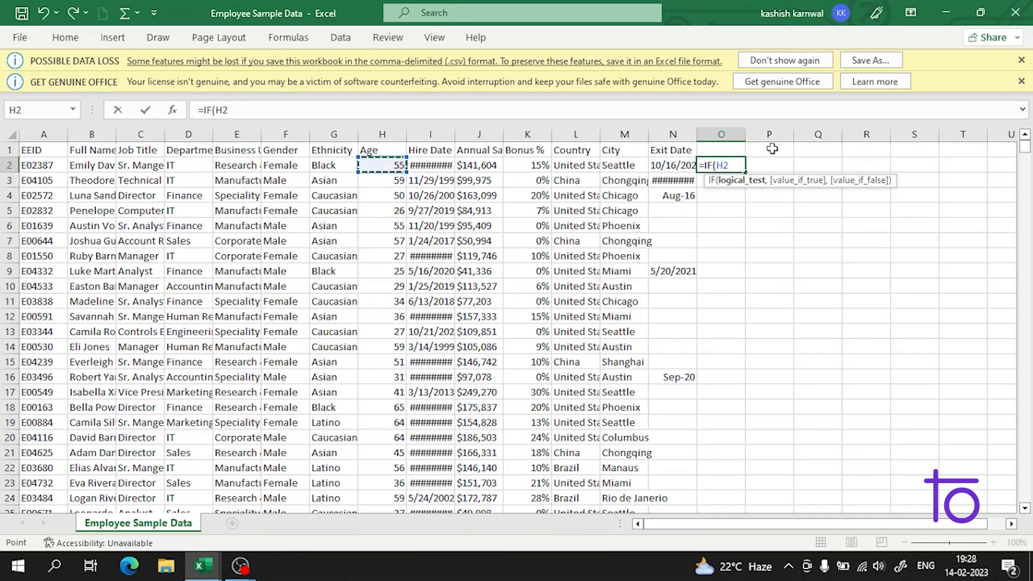
{"action": "type", "text": ">=30,\"true"}
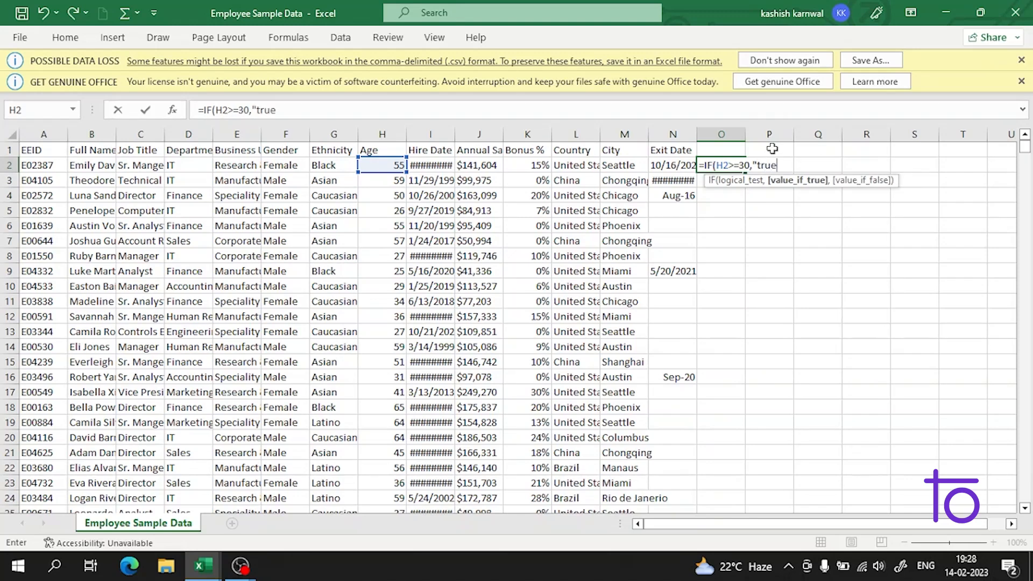
{"action": "type", "text": "\",\"fals"}
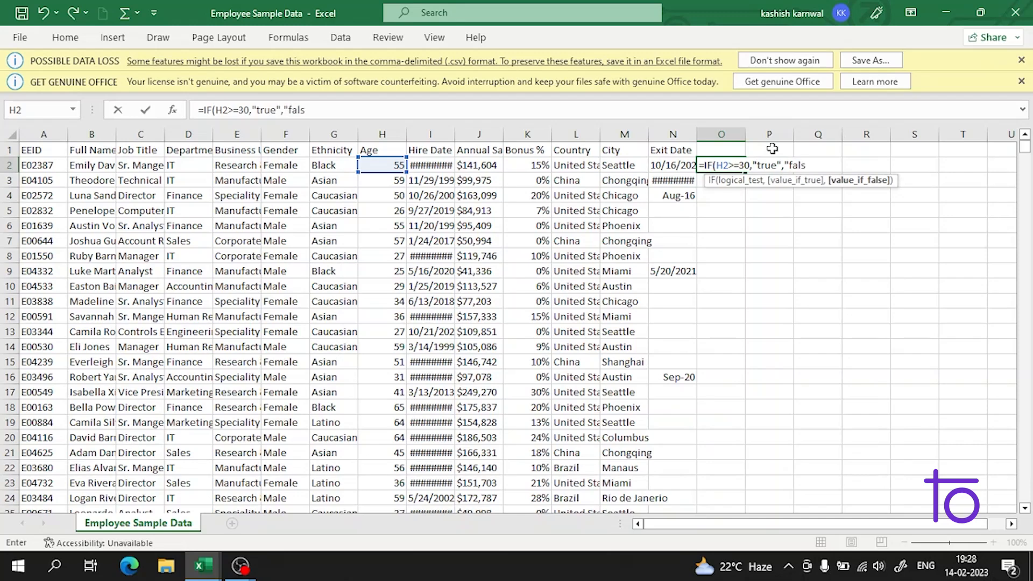
{"action": "type", "text": "e\")"}
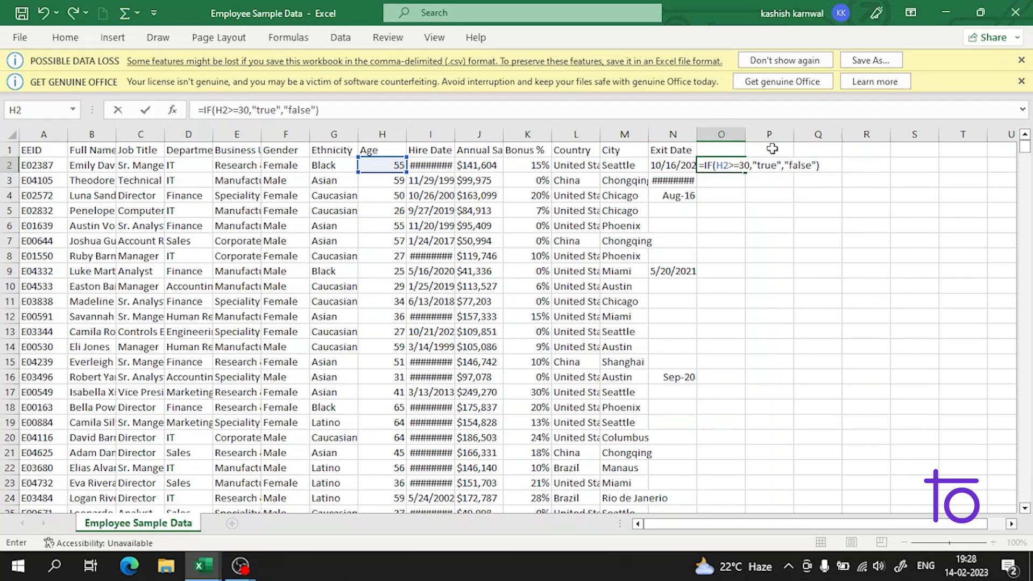
{"action": "key", "text": "Return"}
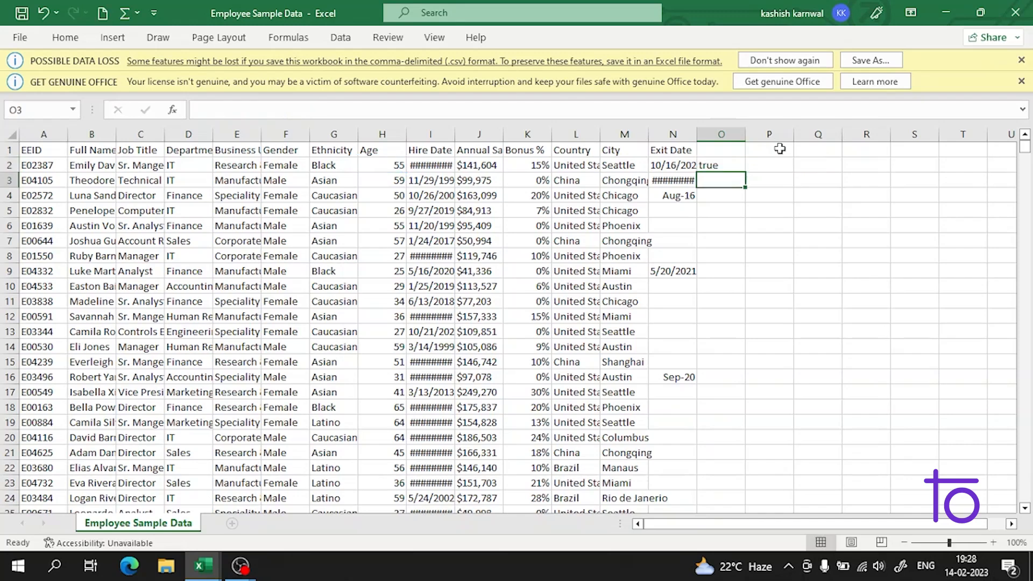
Copy the full IF formula text from cell O2, leaving the cell's formula as it is
{"action": "left_click", "coordinate": [727, 162]}
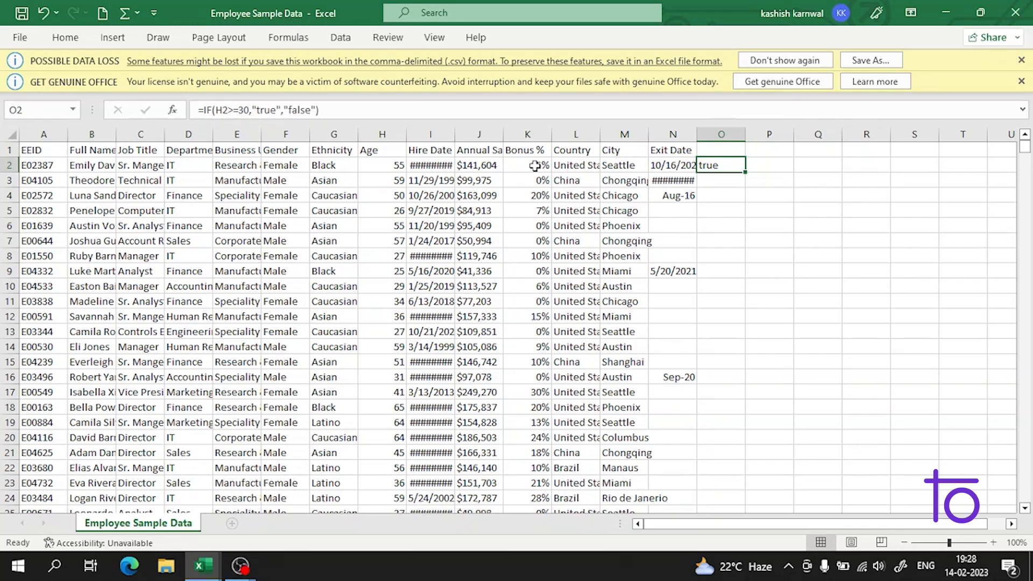
{"action": "double_click", "coordinate": [728, 164]}
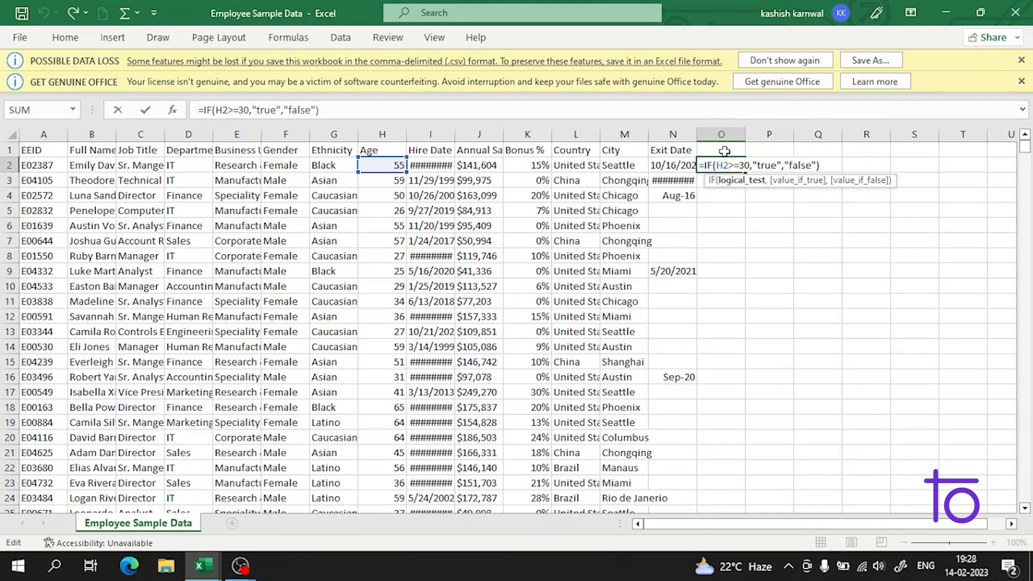
{"action": "left_click_drag", "start_coordinate": [319, 110], "coordinate": [172, 126]}
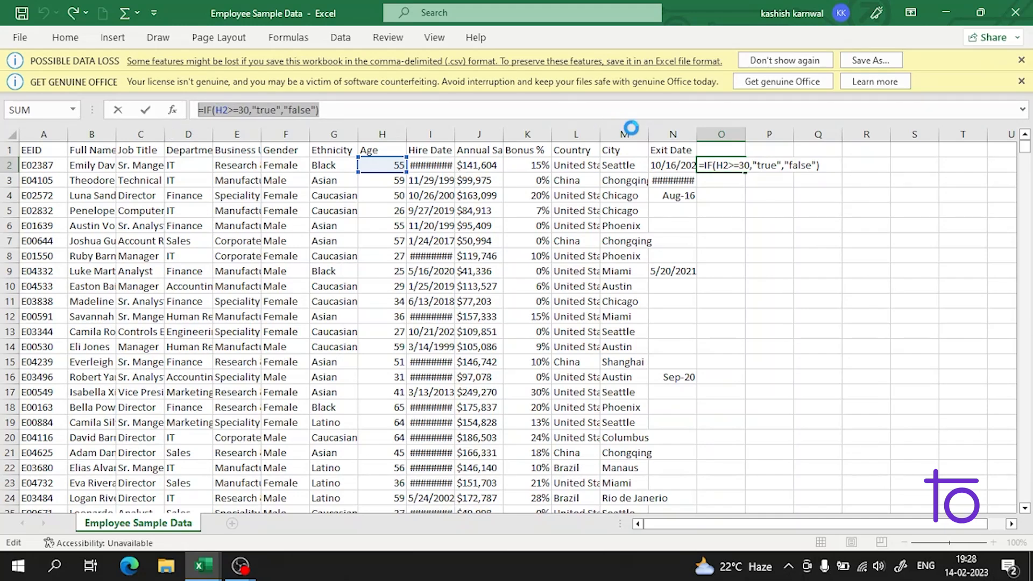
{"action": "key", "text": "Return"}
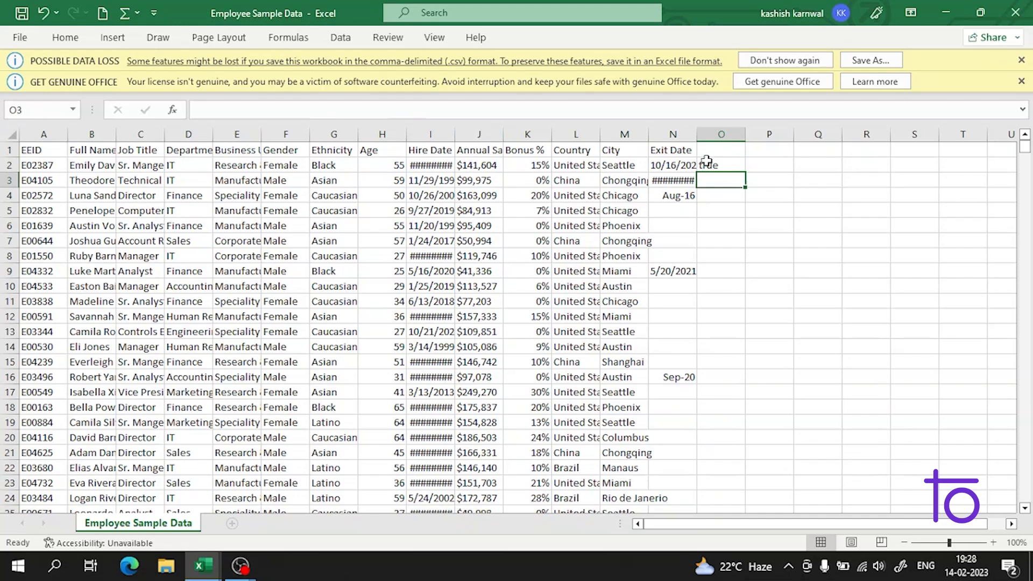
Start a new formula-based conditional formatting rule with the copied formula =IF(H2>=30,"true","false"), dismissing the screen recorder update notice
{"action": "left_click", "coordinate": [65, 38]}
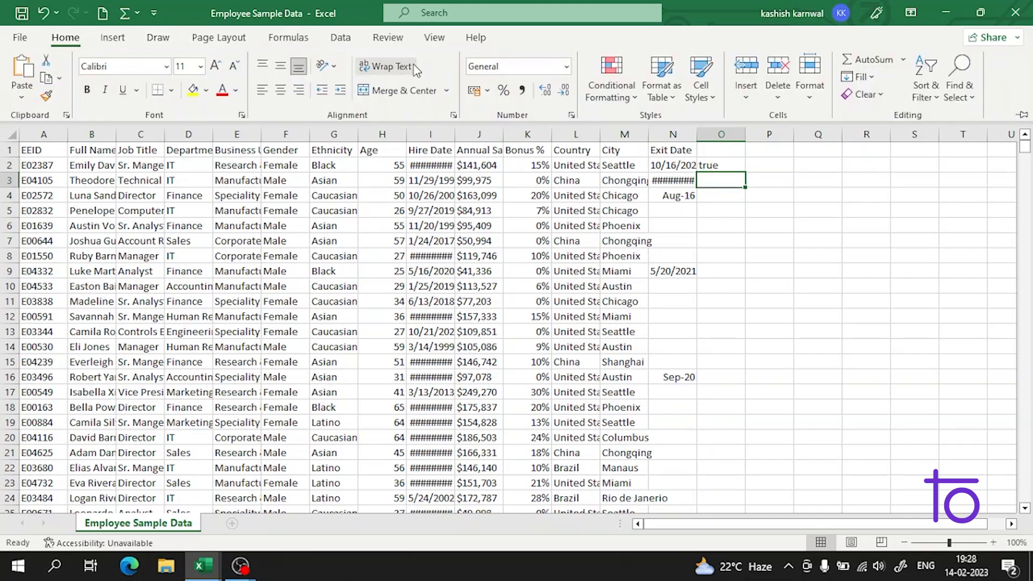
{"action": "left_click", "coordinate": [634, 102]}
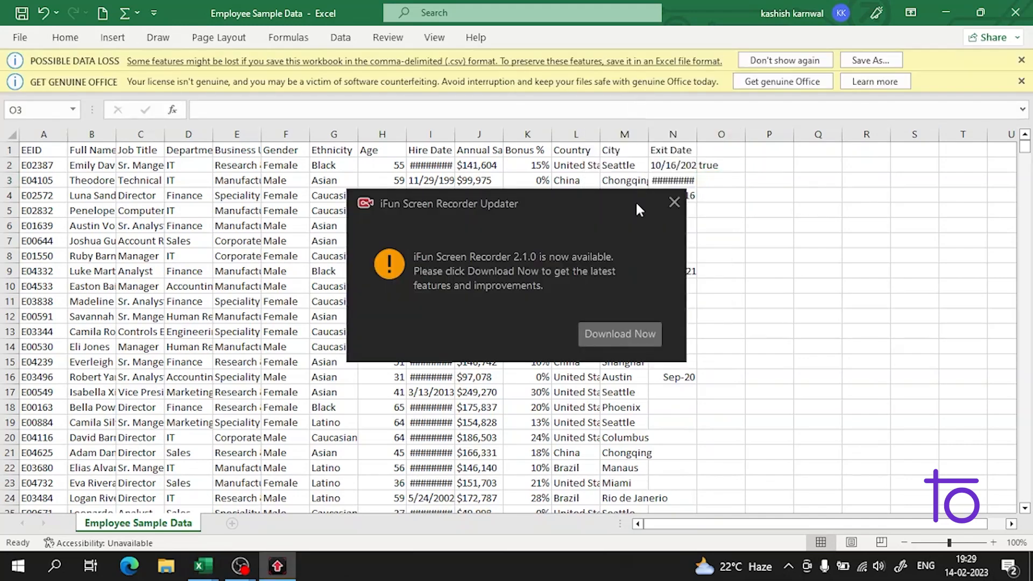
{"action": "left_click", "coordinate": [672, 203]}
{"action": "left_click", "coordinate": [65, 37]}
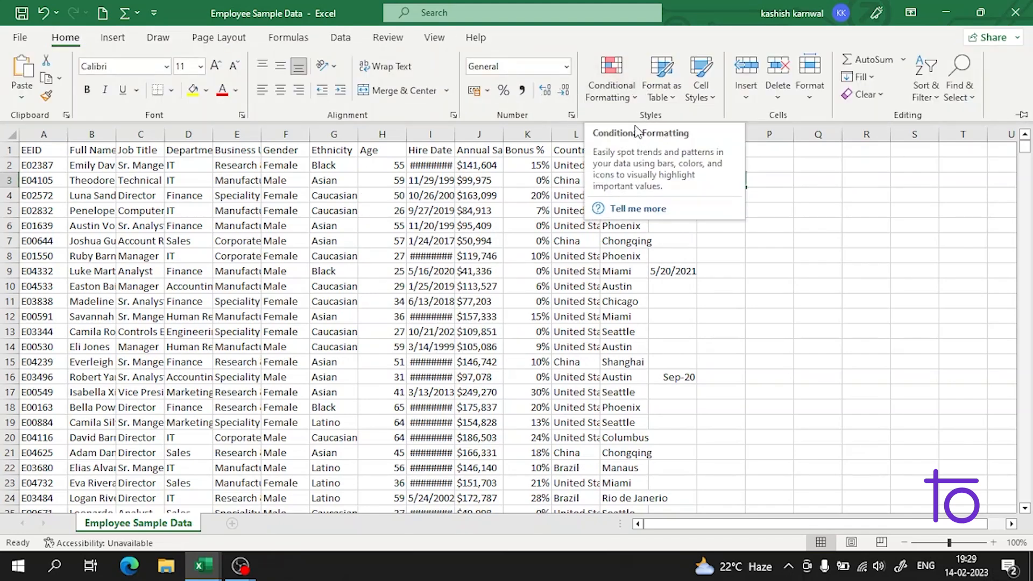
{"action": "left_click", "coordinate": [634, 97]}
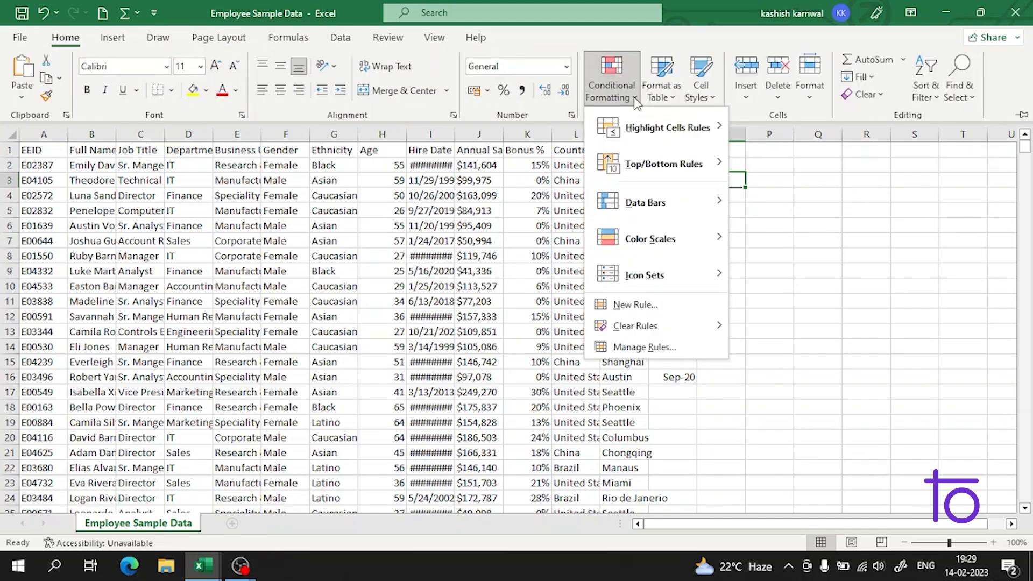
{"action": "left_click", "coordinate": [665, 302]}
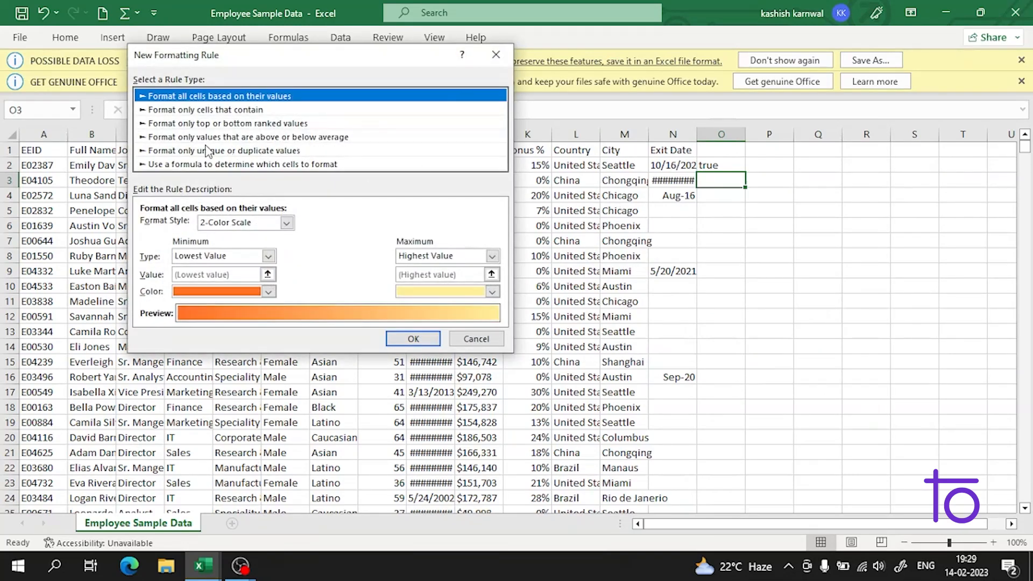
{"action": "left_click", "coordinate": [212, 164]}
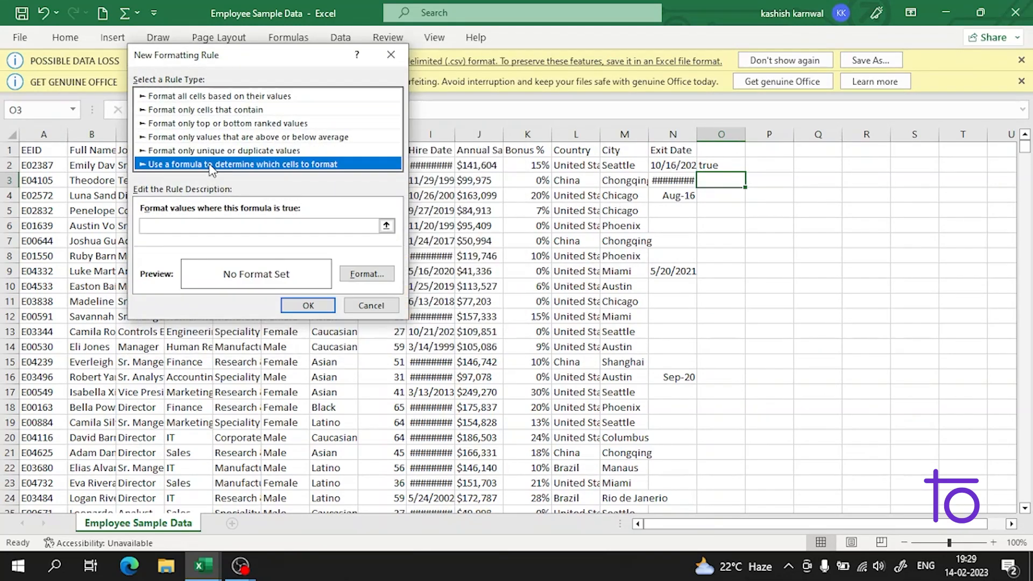
{"action": "left_click", "coordinate": [245, 226]}
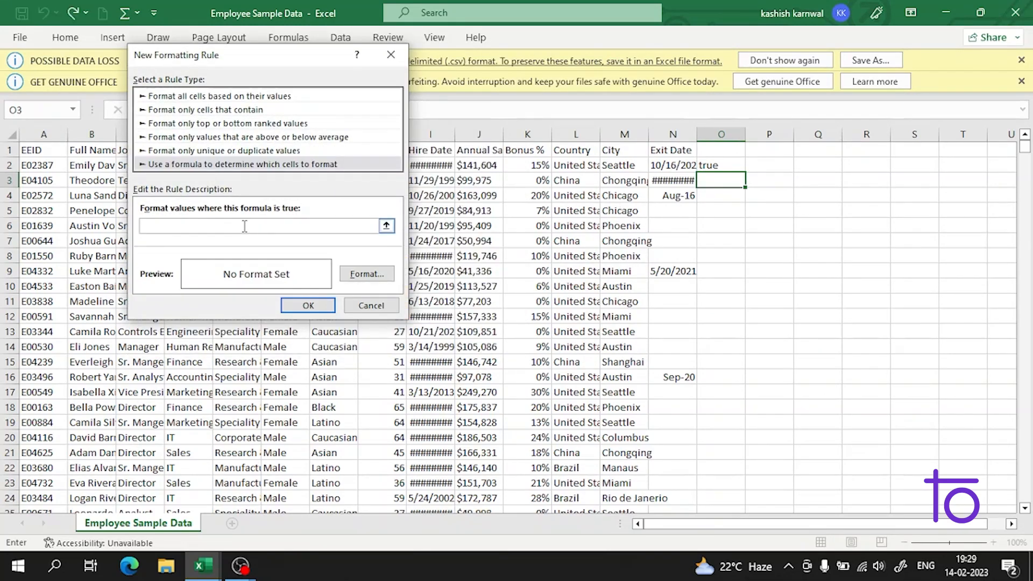
{"action": "key", "text": "ctrl+v"}
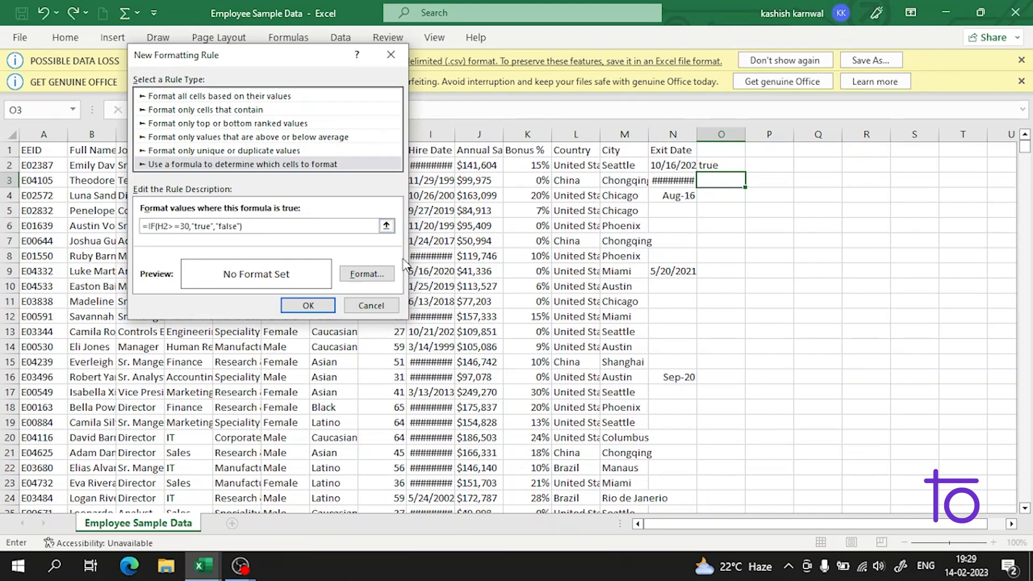
Give the new rule for cell O3 a light green background fill and apply the rule
{"action": "left_click", "coordinate": [375, 273]}
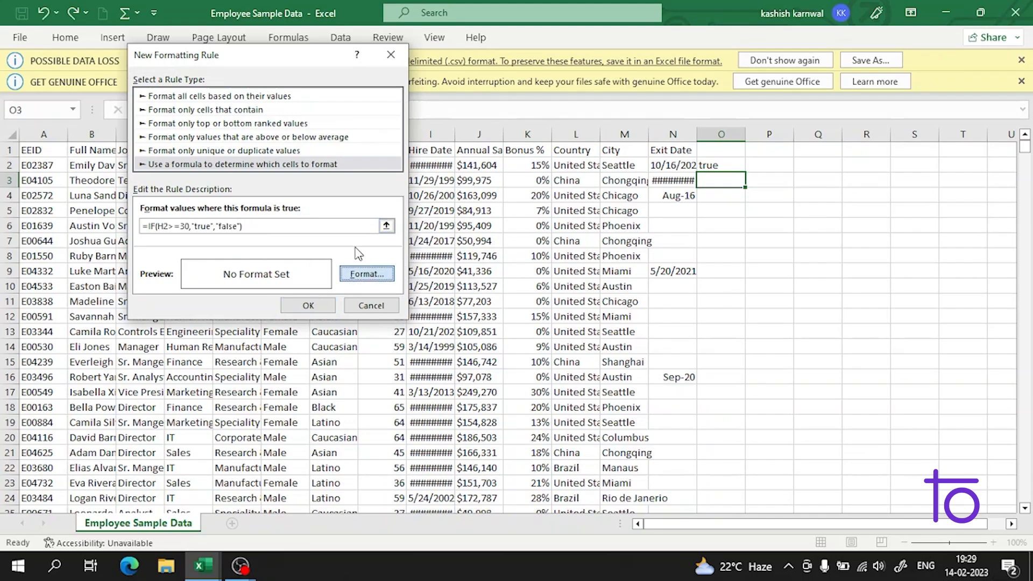
{"action": "left_click", "coordinate": [379, 275]}
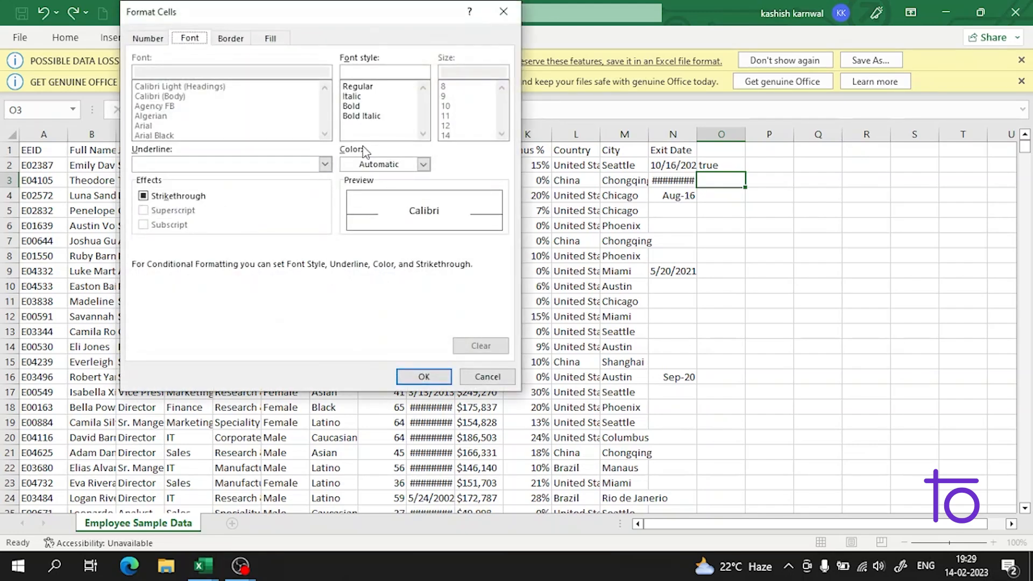
{"action": "left_click", "coordinate": [231, 38]}
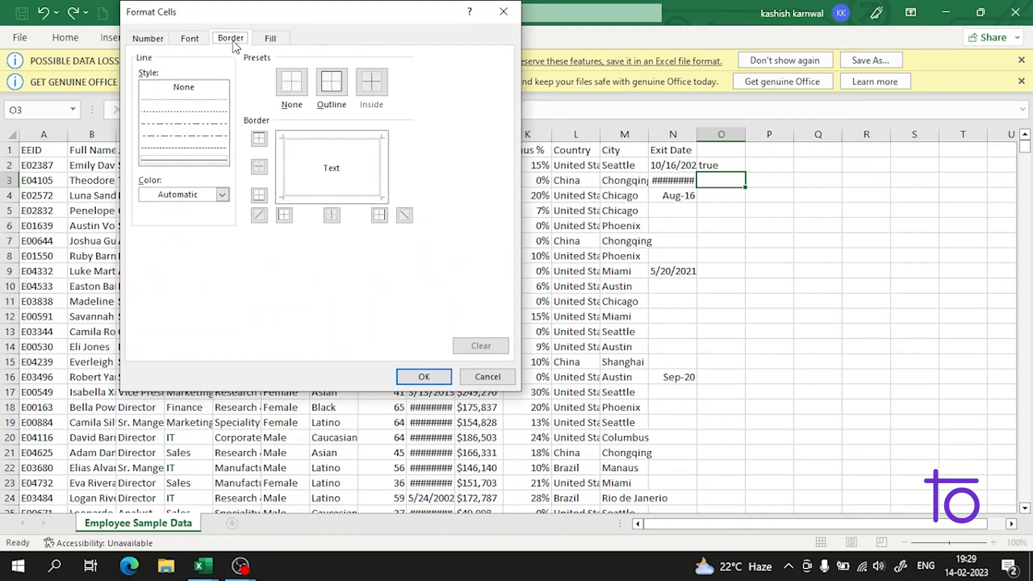
{"action": "left_click", "coordinate": [146, 39]}
{"action": "left_click", "coordinate": [187, 39]}
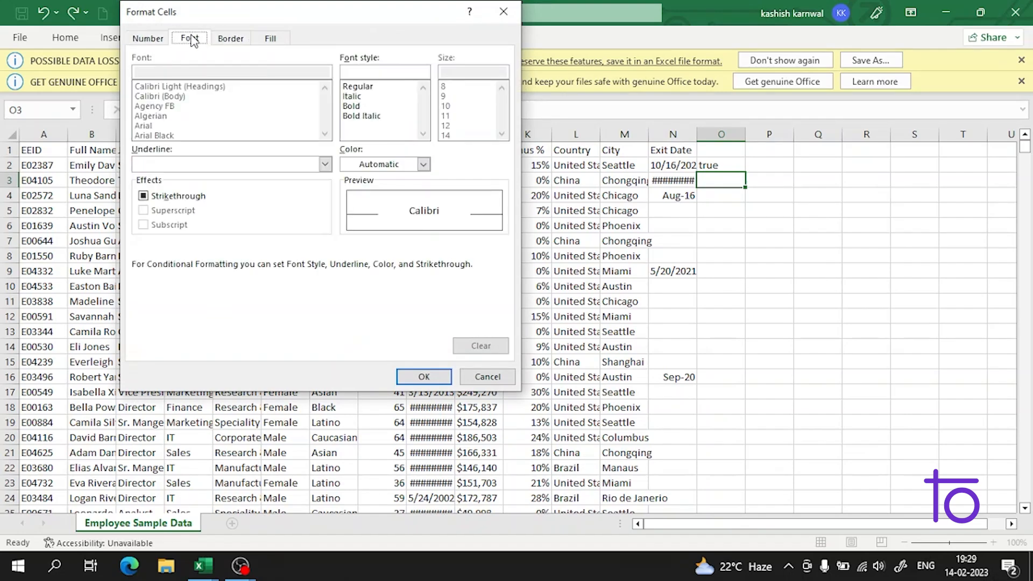
{"action": "left_click", "coordinate": [230, 40]}
{"action": "left_click", "coordinate": [271, 39]}
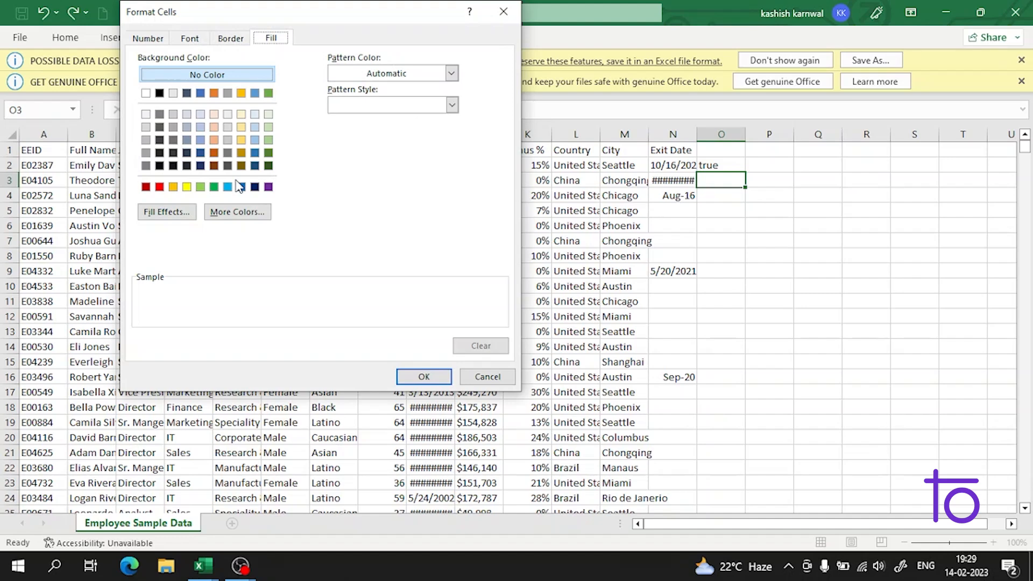
{"action": "left_click", "coordinate": [201, 188]}
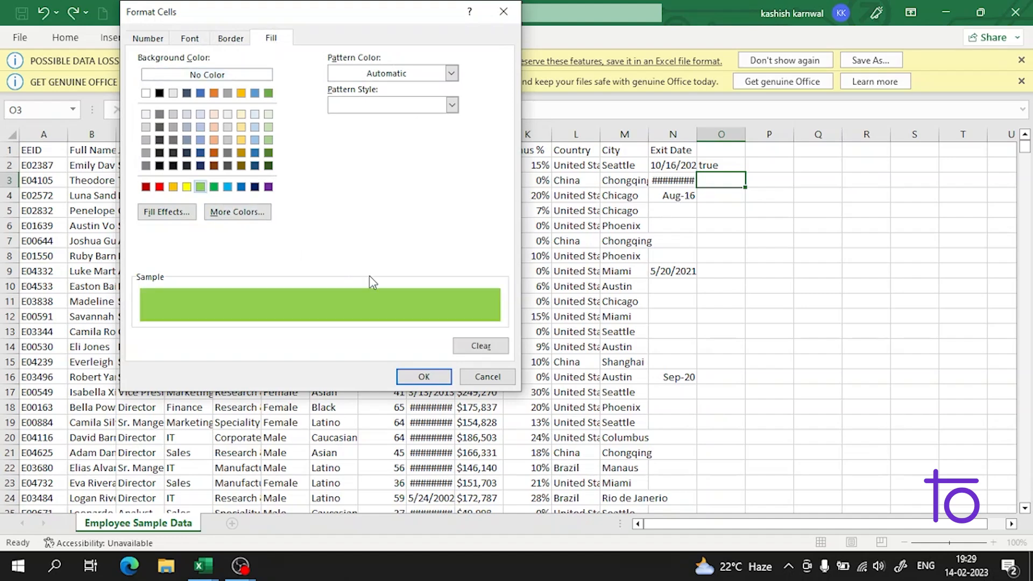
{"action": "left_click", "coordinate": [423, 376]}
{"action": "left_click", "coordinate": [308, 304]}
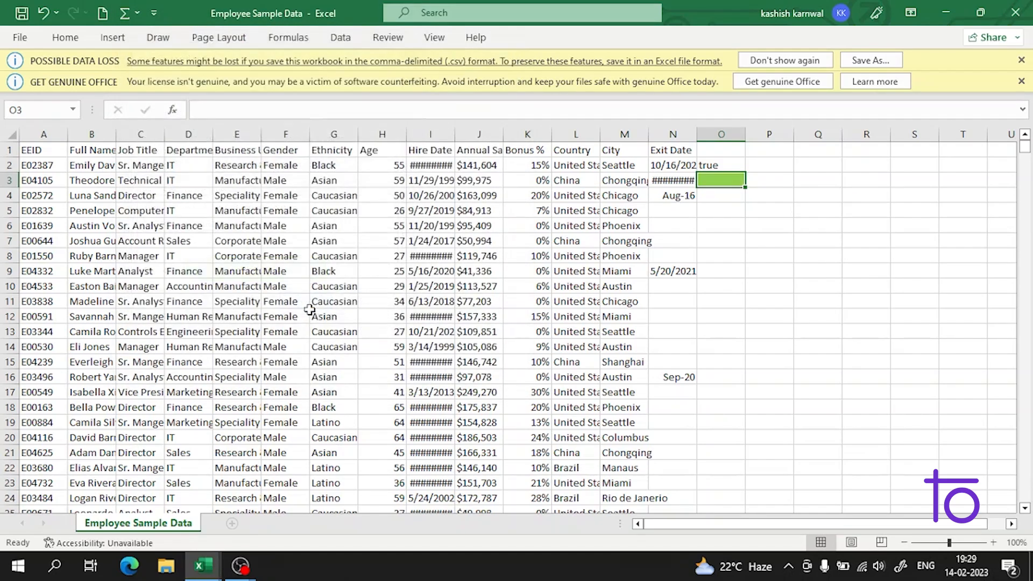
{"action": "left_click", "coordinate": [726, 167]}
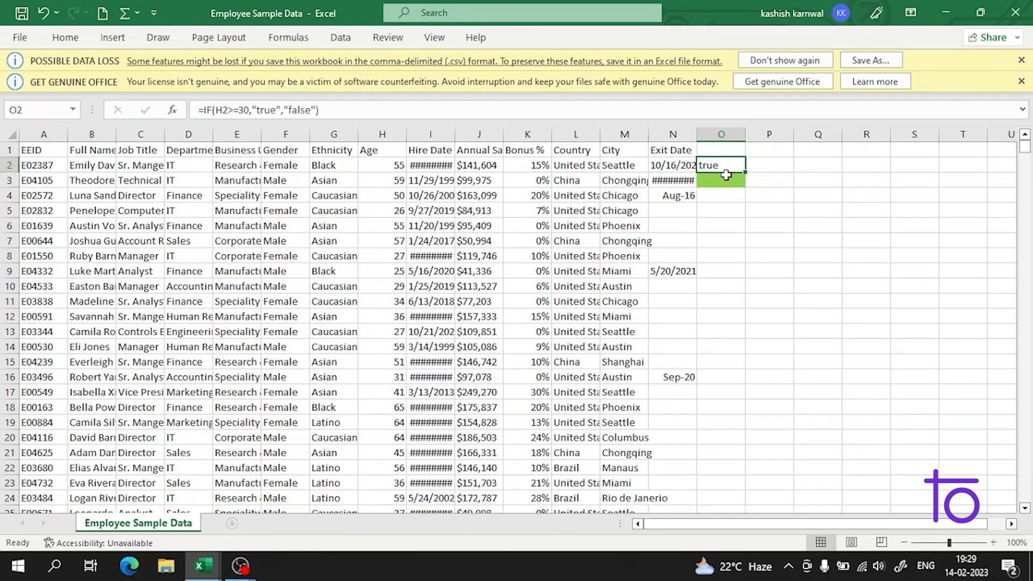
{"action": "left_click", "coordinate": [725, 178]}
{"action": "left_click", "coordinate": [731, 164]}
{"action": "left_click", "coordinate": [725, 180]}
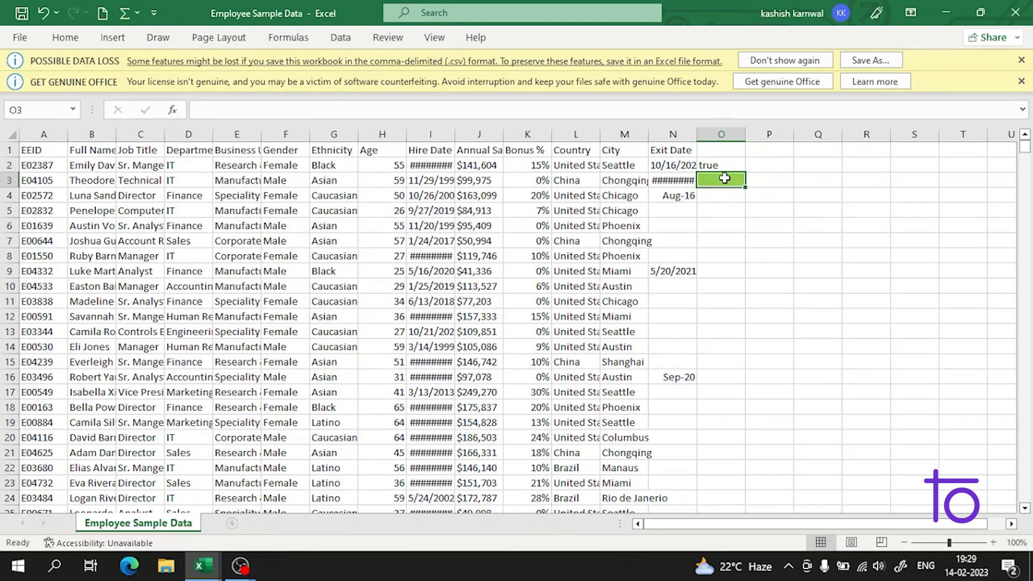
Rewrite the formula in cell O2 from scratch as =IF(H2>=30,"true","false")
{"action": "left_click", "coordinate": [728, 167]}
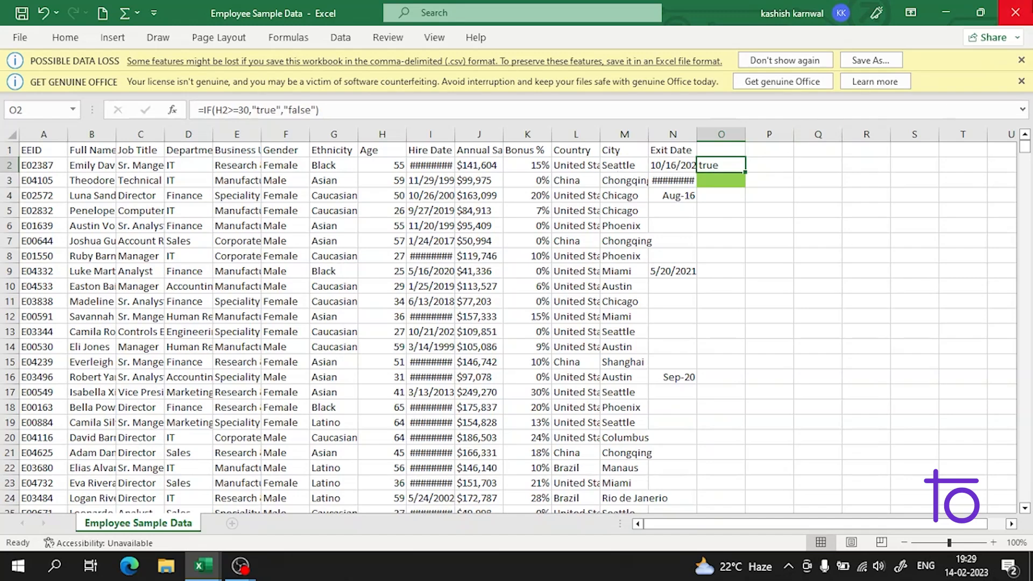
{"action": "key", "text": "F2"}
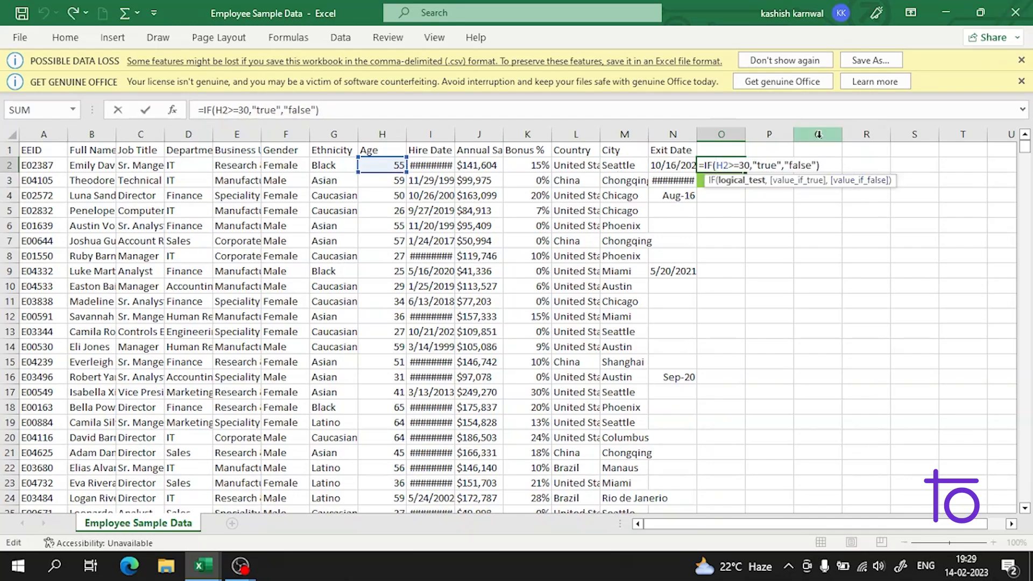
{"action": "left_click_drag", "start_coordinate": [841, 165], "coordinate": [622, 169]}
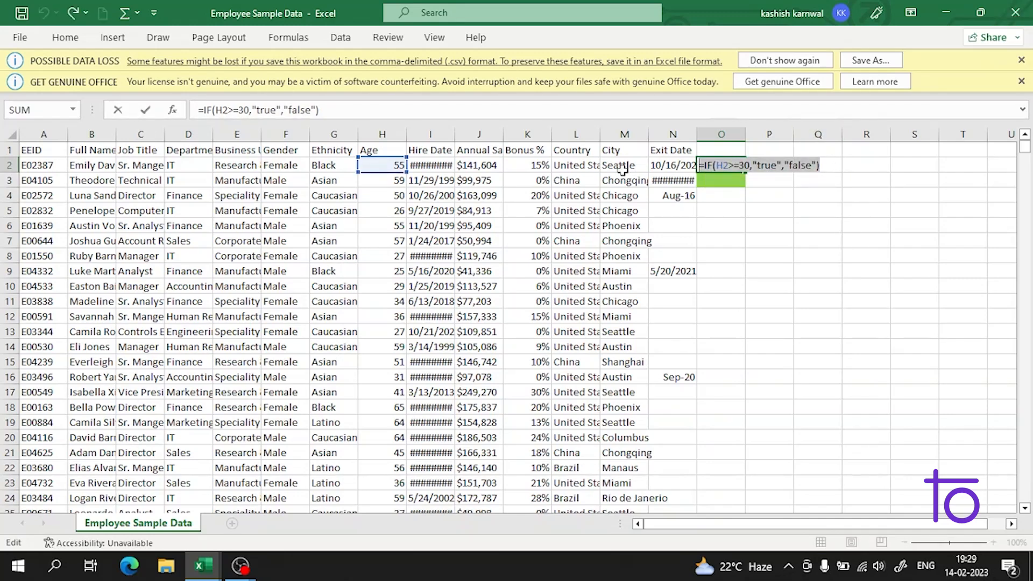
{"action": "type", "text": "=if"}
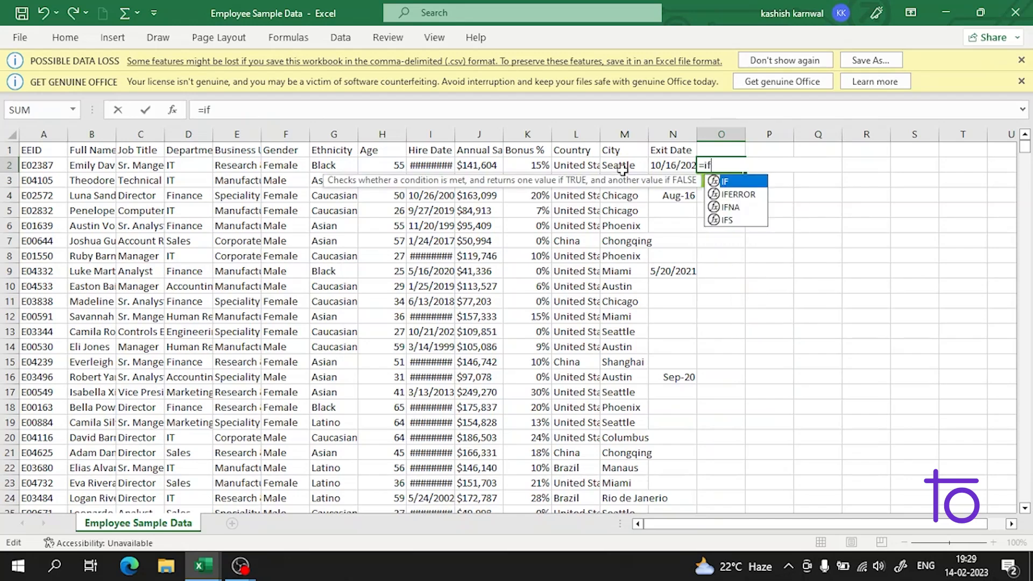
{"action": "double_click", "coordinate": [718, 181]}
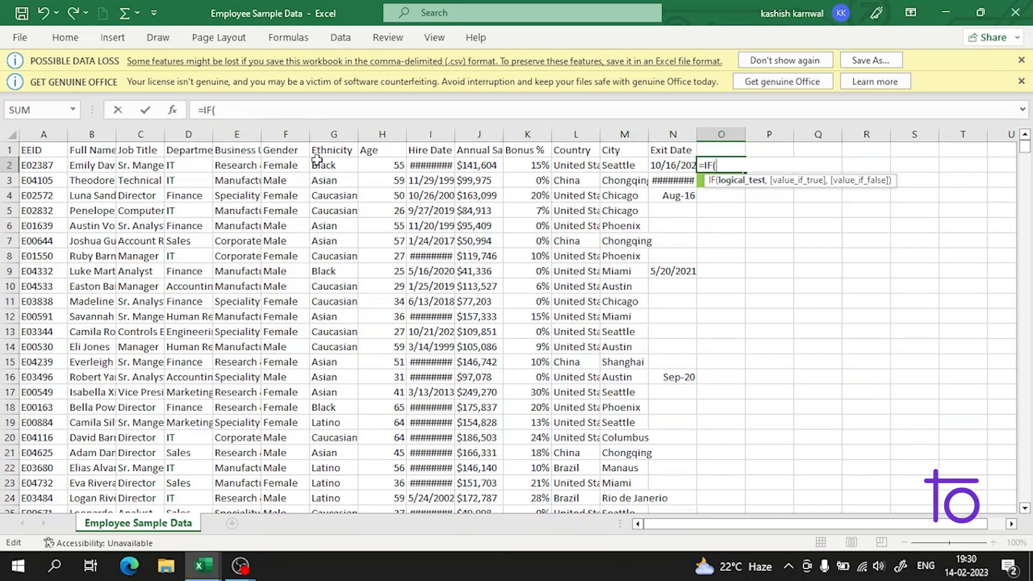
{"action": "left_click", "coordinate": [397, 165]}
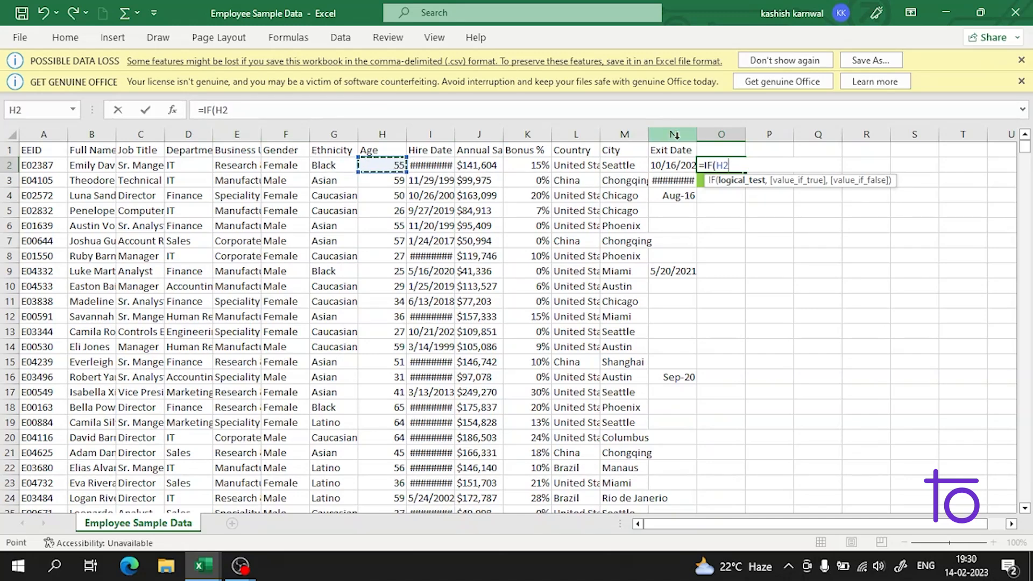
{"action": "type", "text": ">="}
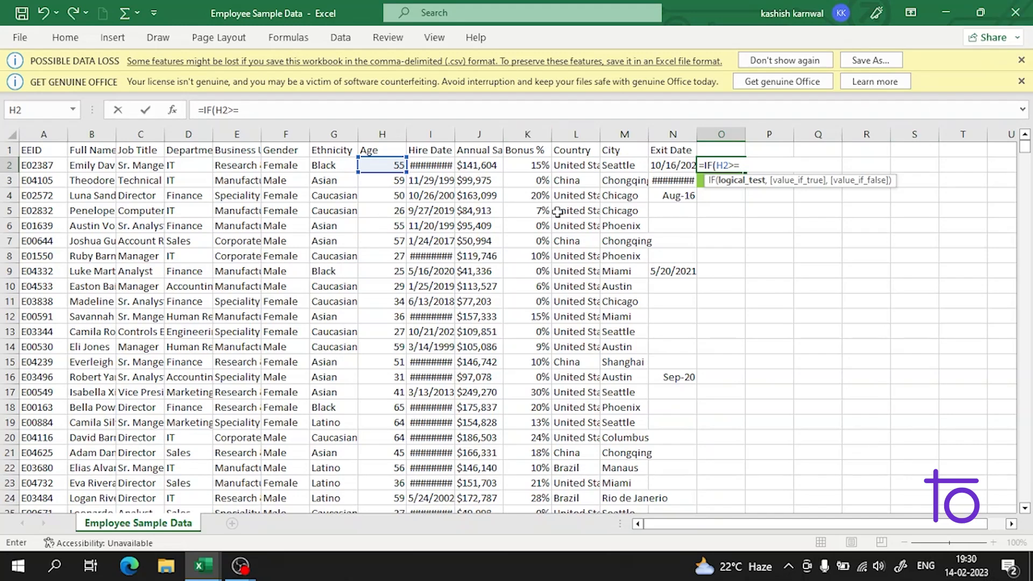
{"action": "type", "text": "30,"}
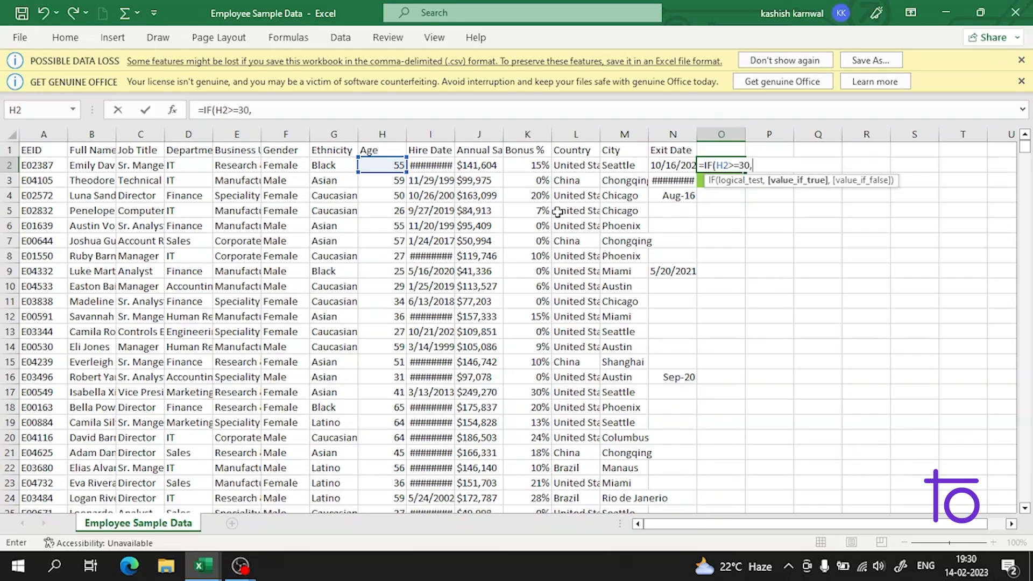
{"action": "type", "text": "\"true\",\"false"}
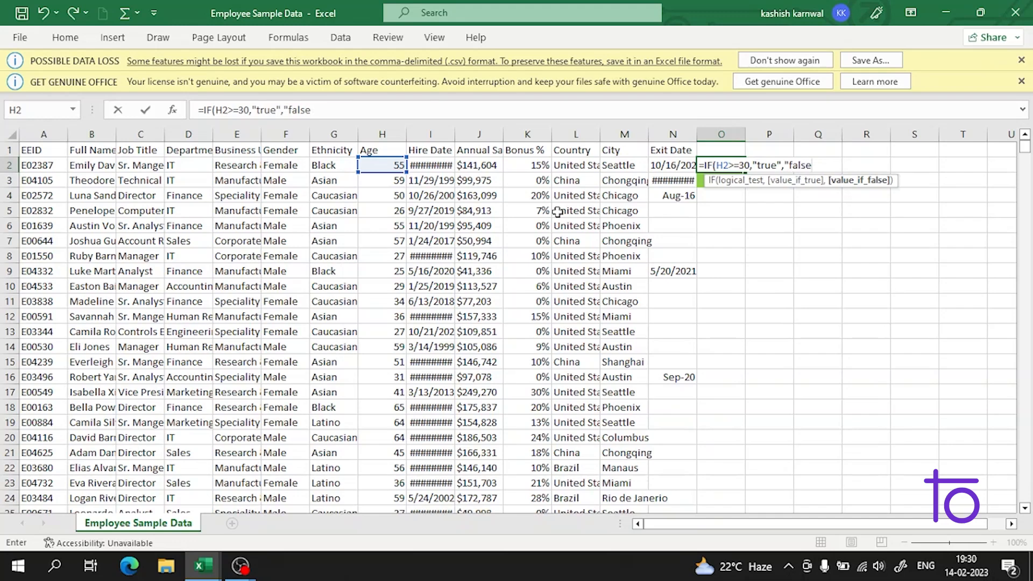
{"action": "type", "text": "\""}
{"action": "key", "text": "Return"}
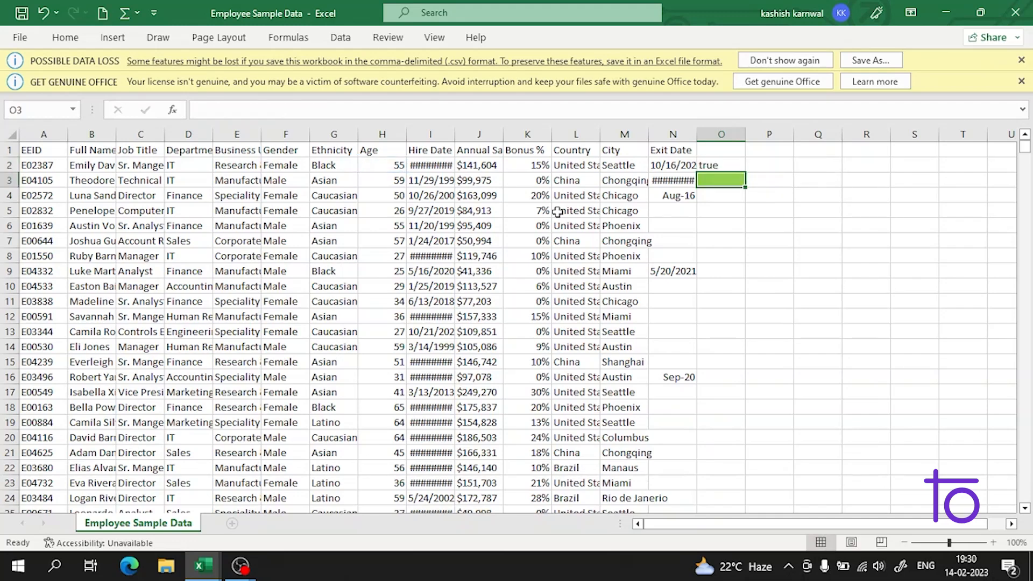
Copy the full IF formula text from cell O2 and leave the cell's formula as it is
{"action": "double_click", "coordinate": [732, 160]}
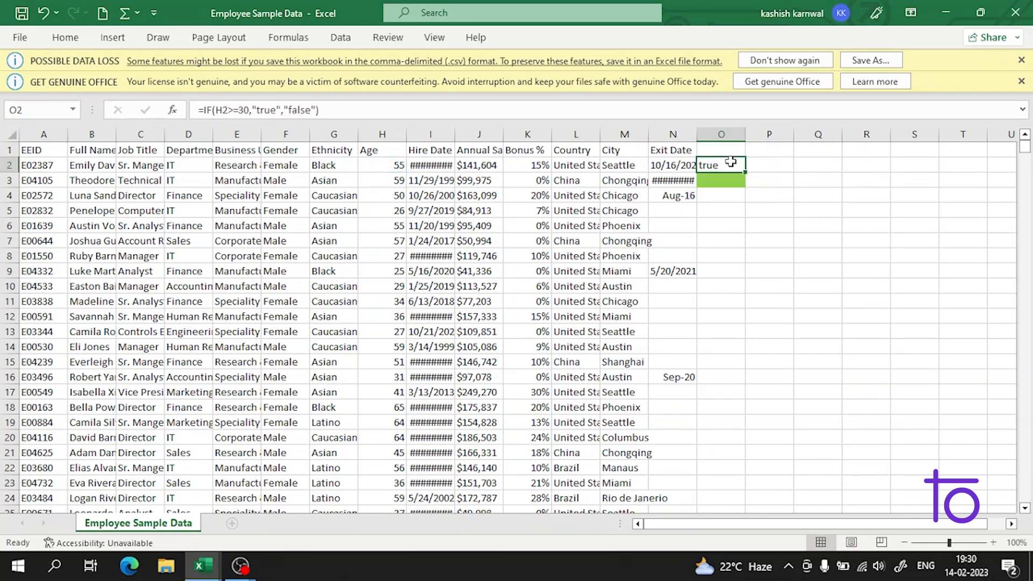
{"action": "left_click_drag", "start_coordinate": [344, 108], "coordinate": [167, 102]}
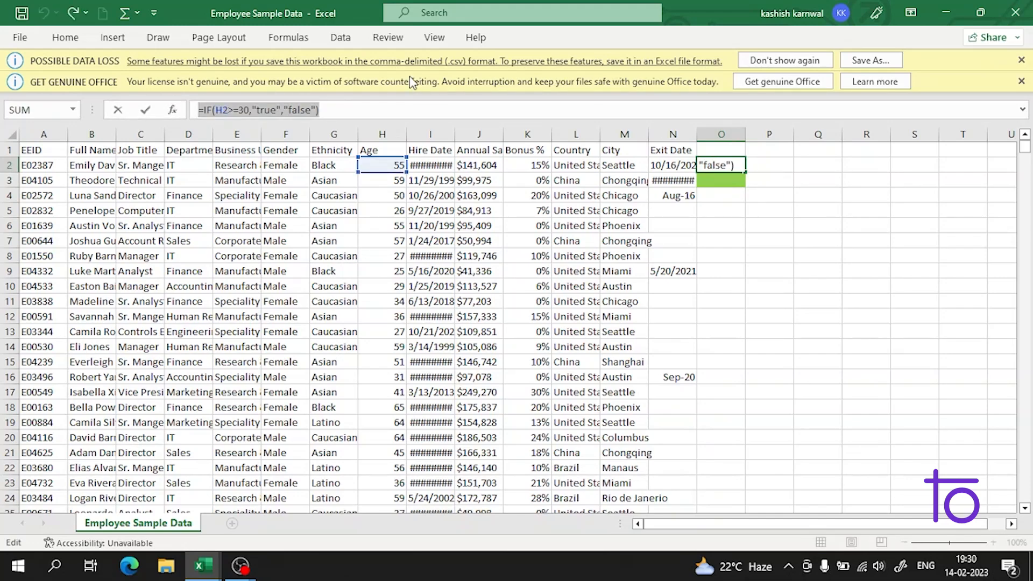
{"action": "key", "text": "Return"}
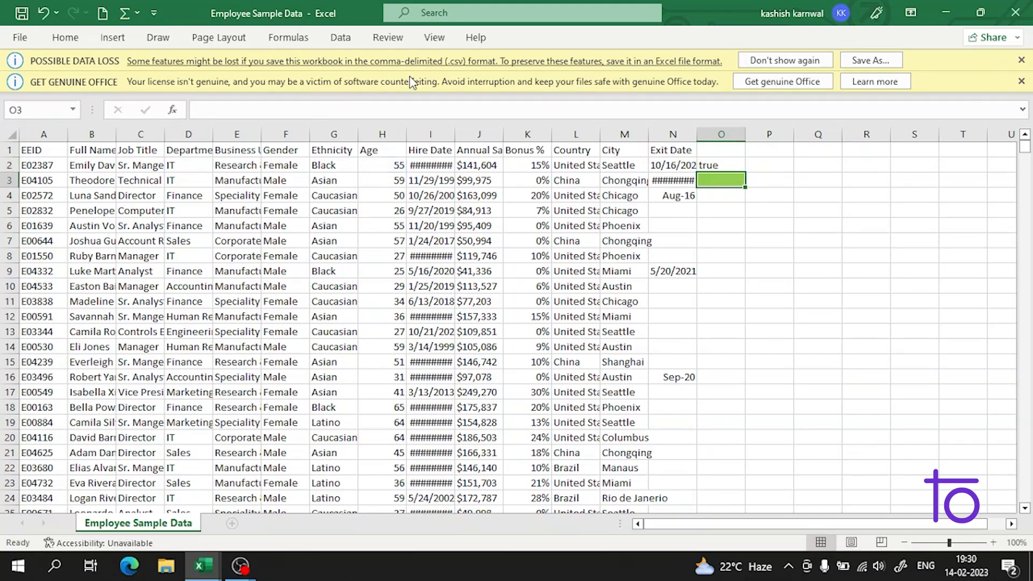
Start a formula-based conditional formatting rule for the whole Age column using the copied formula =IF(H2>=30,"true","false")
{"action": "left_click", "coordinate": [376, 134]}
{"action": "left_click", "coordinate": [64, 38]}
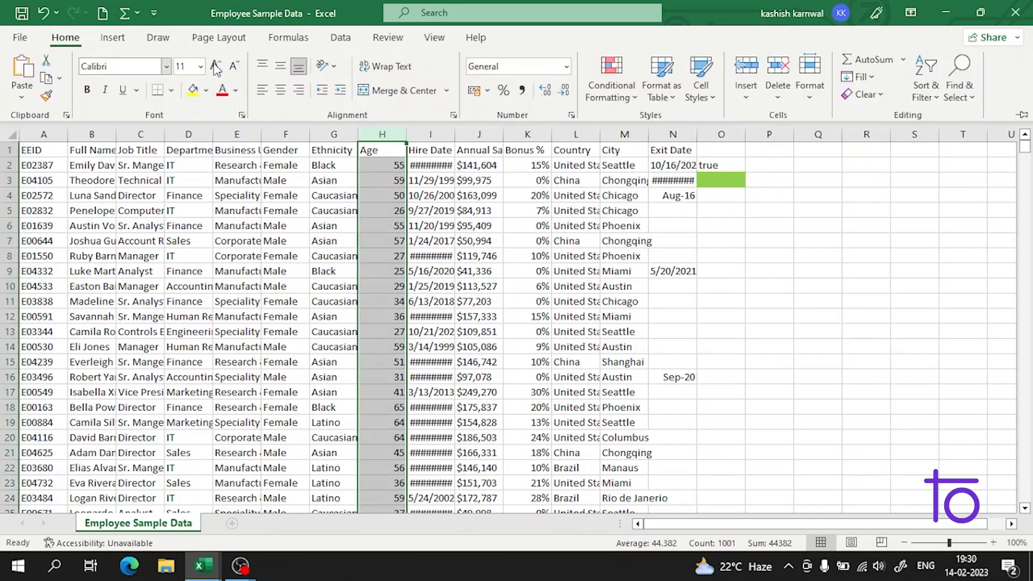
{"action": "left_click", "coordinate": [631, 99]}
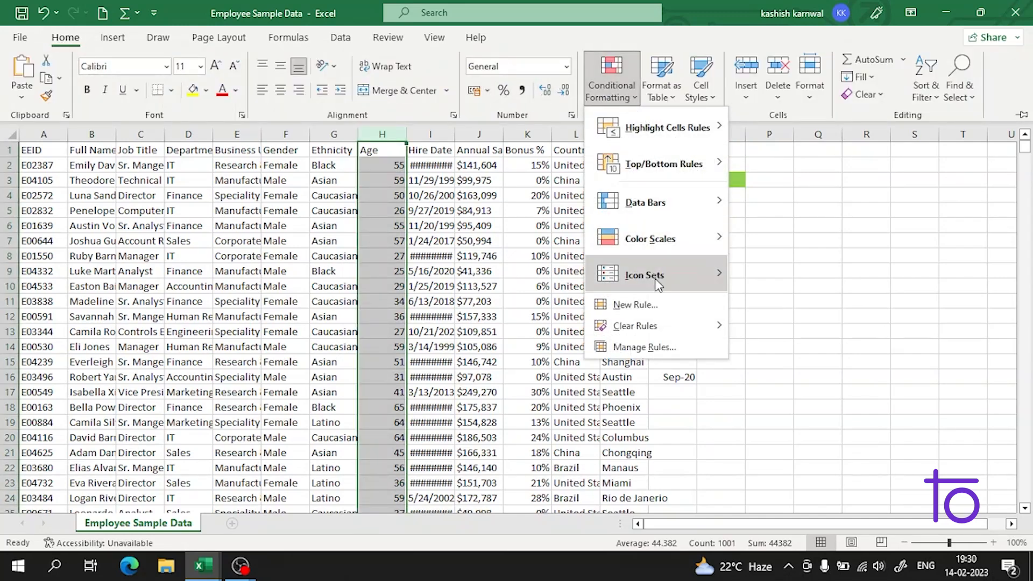
{"action": "left_click", "coordinate": [646, 304]}
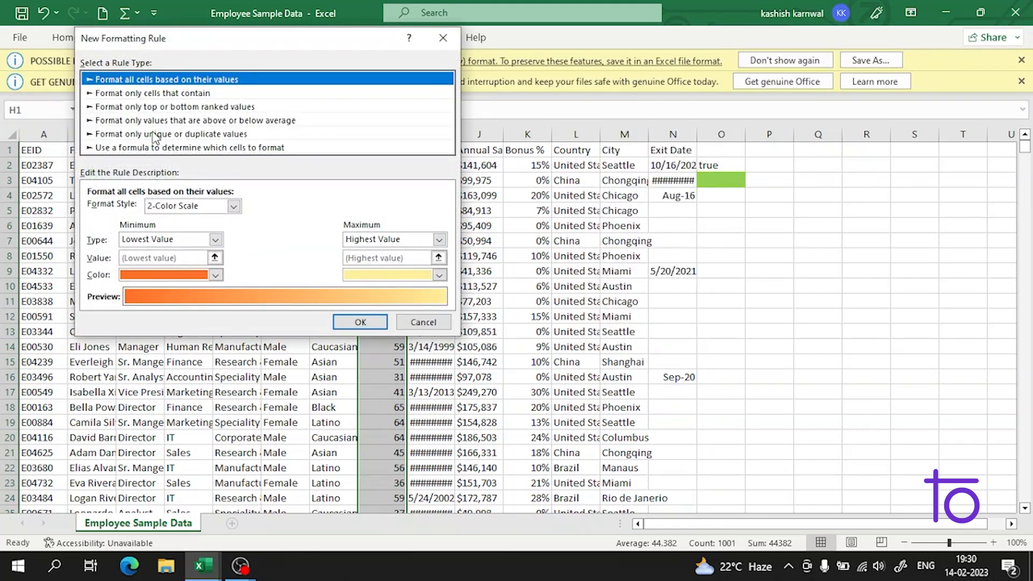
{"action": "left_click", "coordinate": [163, 148]}
{"action": "left_click", "coordinate": [189, 209]}
{"action": "type", "text": "=IF(H1>=50,\"true\",\"false\")"}
Set the Age column rule's format to a light green fill and apply the rule
{"action": "left_click", "coordinate": [314, 257]}
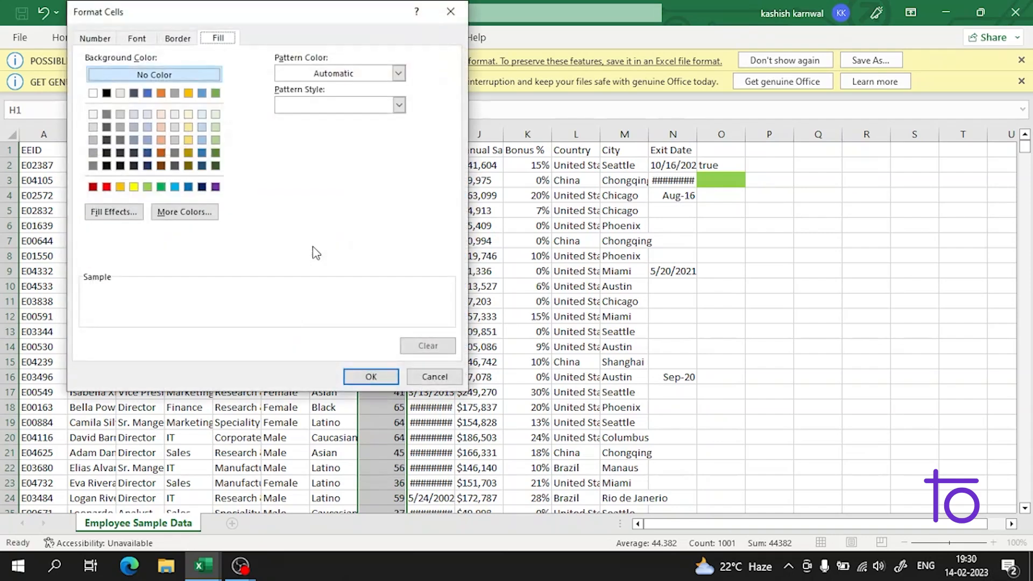
{"action": "left_click", "coordinate": [147, 187]}
{"action": "left_click", "coordinate": [371, 377]}
{"action": "left_click", "coordinate": [255, 289]}
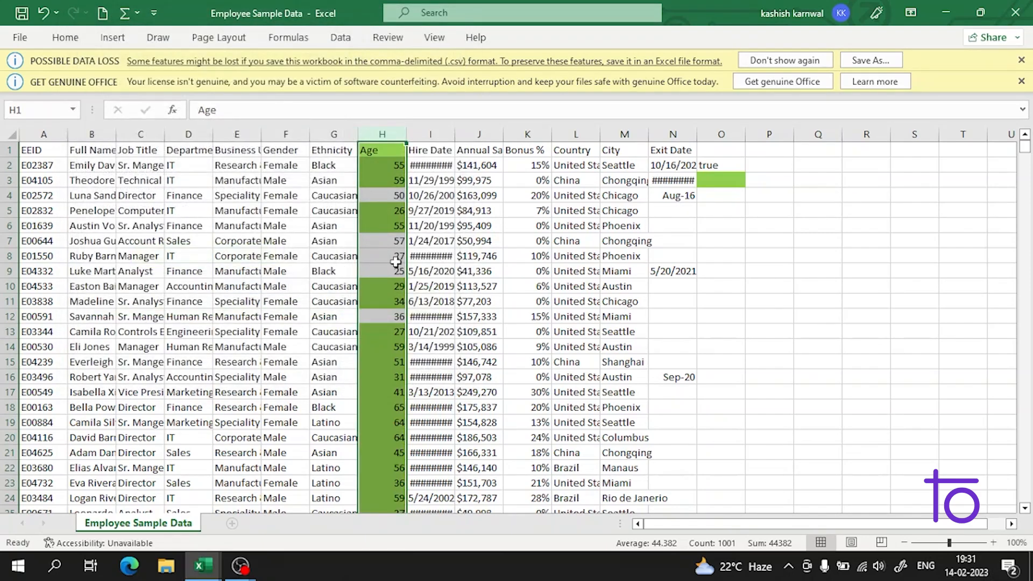
Examine which ages the new rule highlights throughout the Age column
{"action": "left_click", "coordinate": [747, 242]}
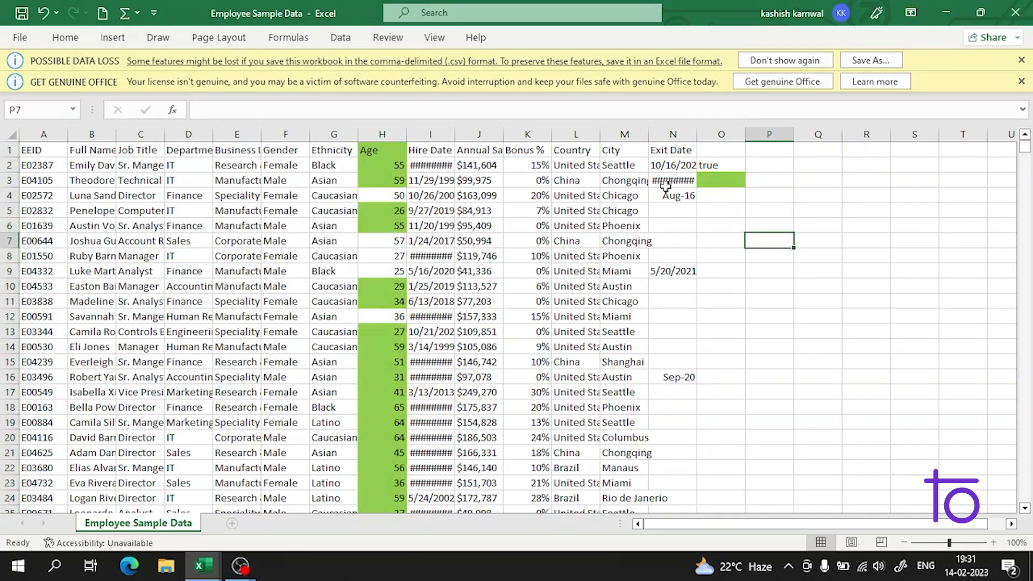
{"action": "left_click", "coordinate": [831, 215]}
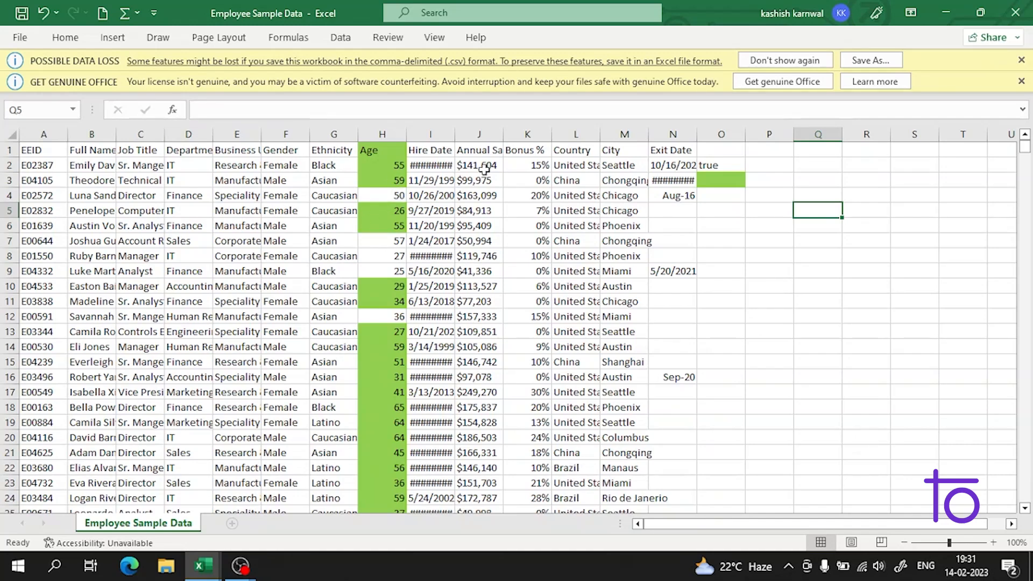
{"action": "left_click", "coordinate": [729, 167]}
{"action": "left_click", "coordinate": [734, 257]}
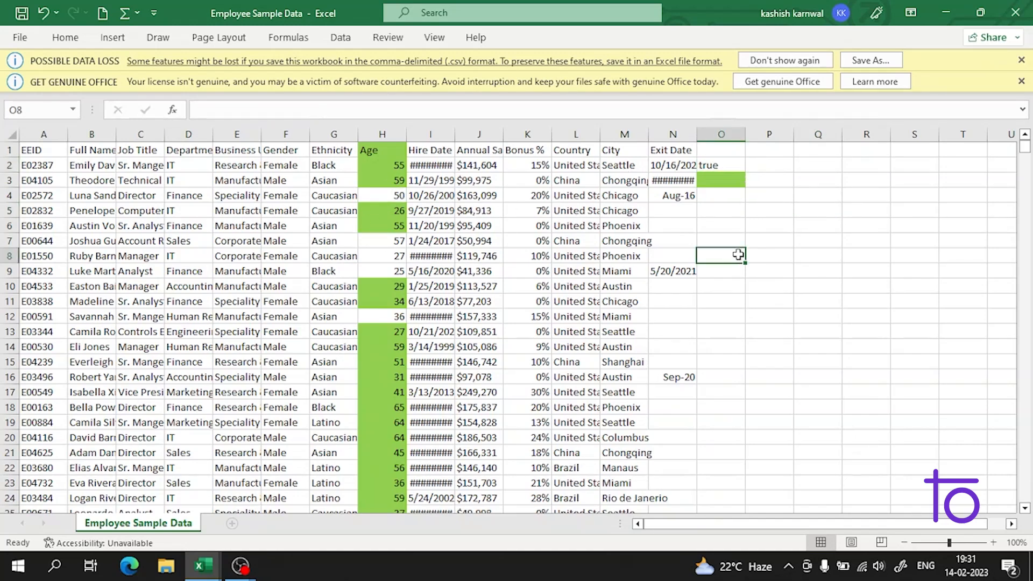
{"action": "scroll", "coordinate": [420, 225], "scroll_direction": "down", "scroll_amount": 7}
{"action": "scroll", "coordinate": [420, 224], "scroll_direction": "down", "scroll_amount": 20}
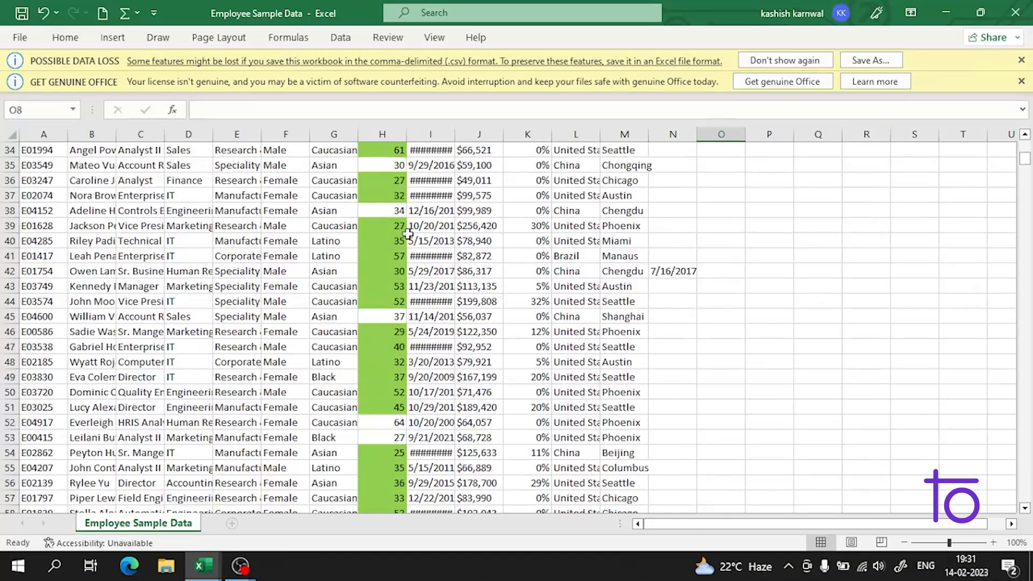
{"action": "scroll", "coordinate": [412, 230], "scroll_direction": "down", "scroll_amount": 8}
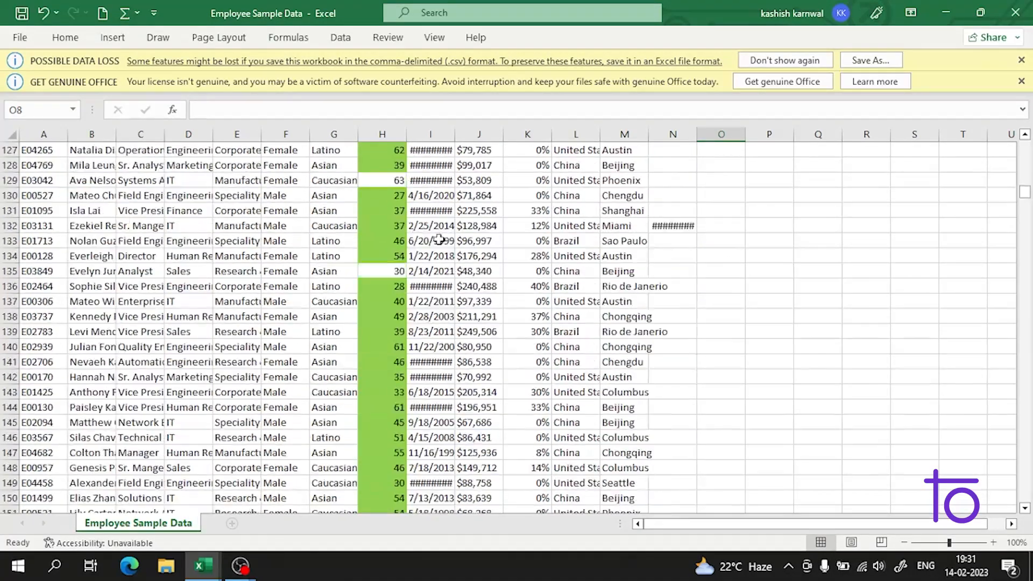
{"action": "scroll", "coordinate": [853, 245], "scroll_direction": "up", "scroll_amount": 20}
{"action": "scroll", "coordinate": [854, 235], "scroll_direction": "up", "scroll_amount": 17}
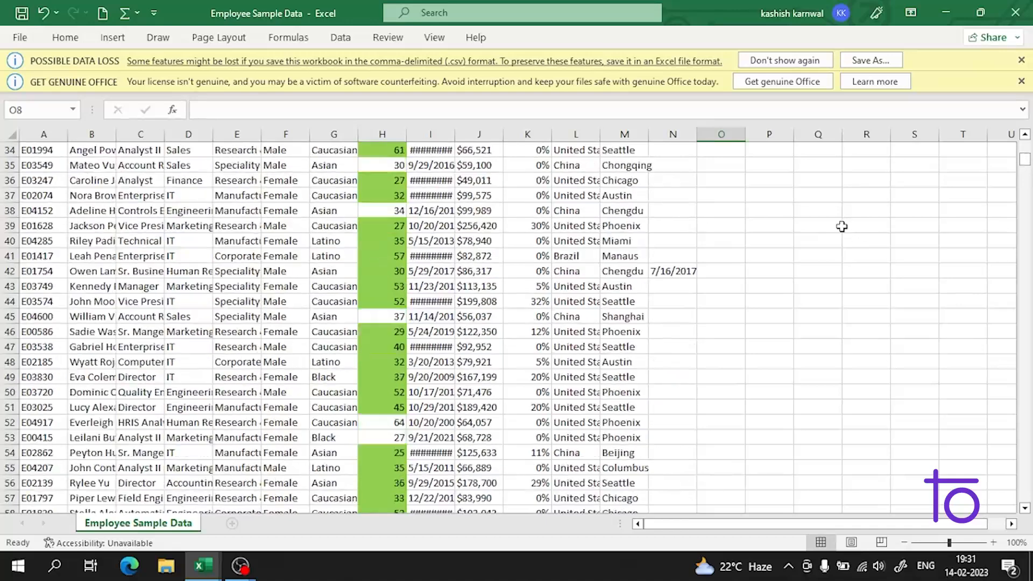
Change the age threshold in cell O2's IF formula to 50
{"action": "left_click", "coordinate": [711, 167]}
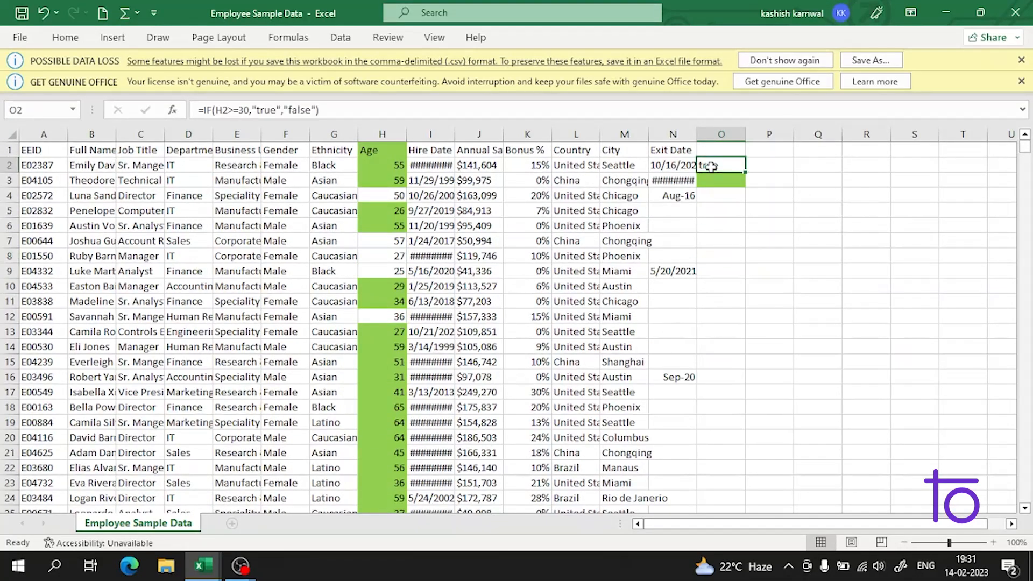
{"action": "left_click", "coordinate": [253, 113]}
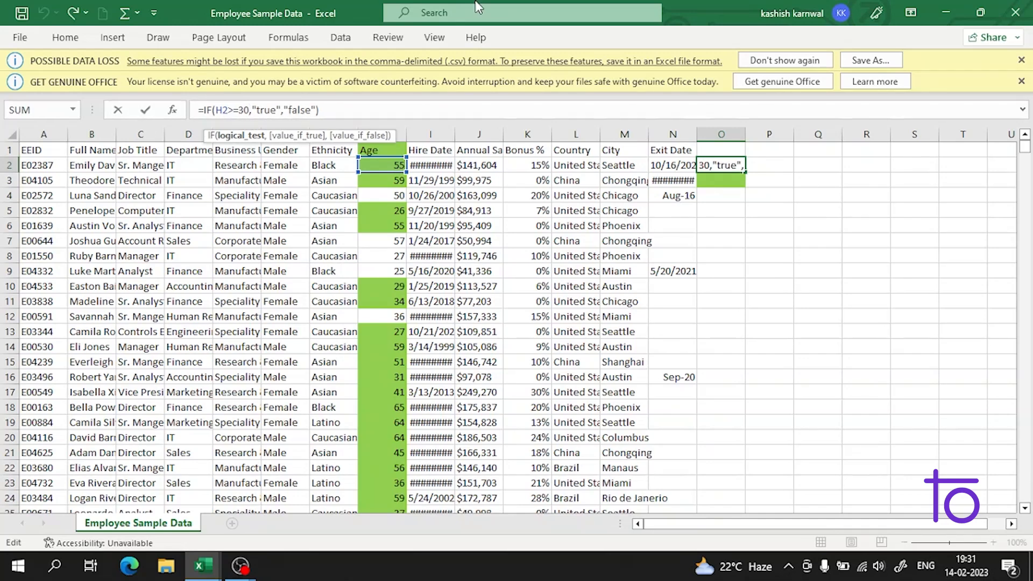
{"action": "key", "text": "BackSpace"}
{"action": "key", "text": "BackSpace"}
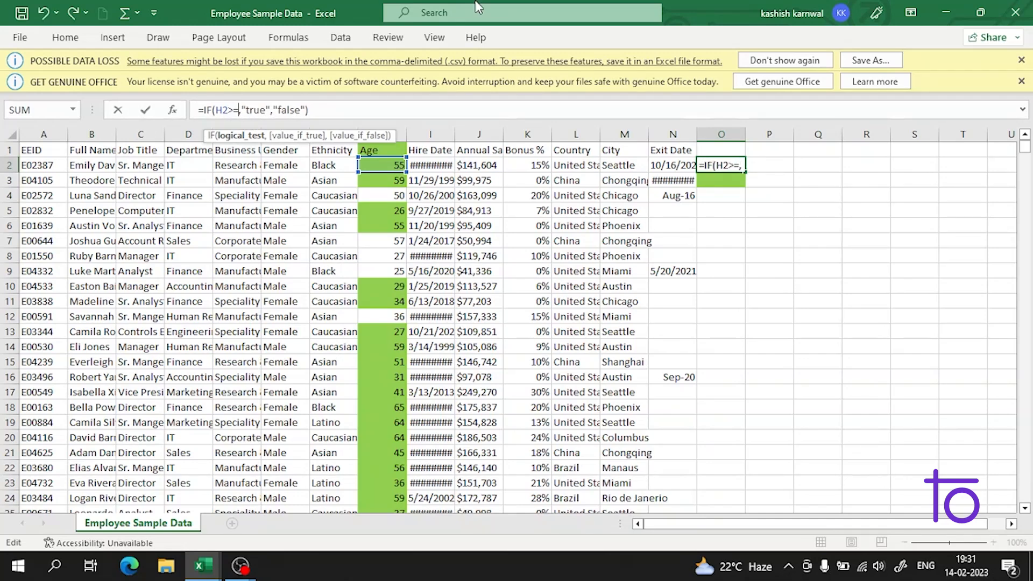
{"action": "type", "text": "50"}
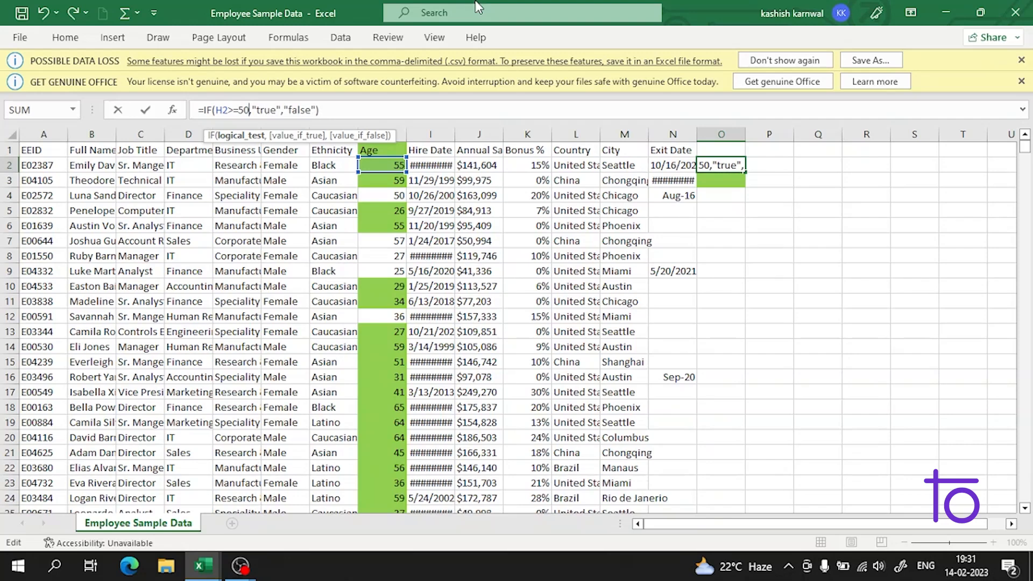
{"action": "key", "text": "Return"}
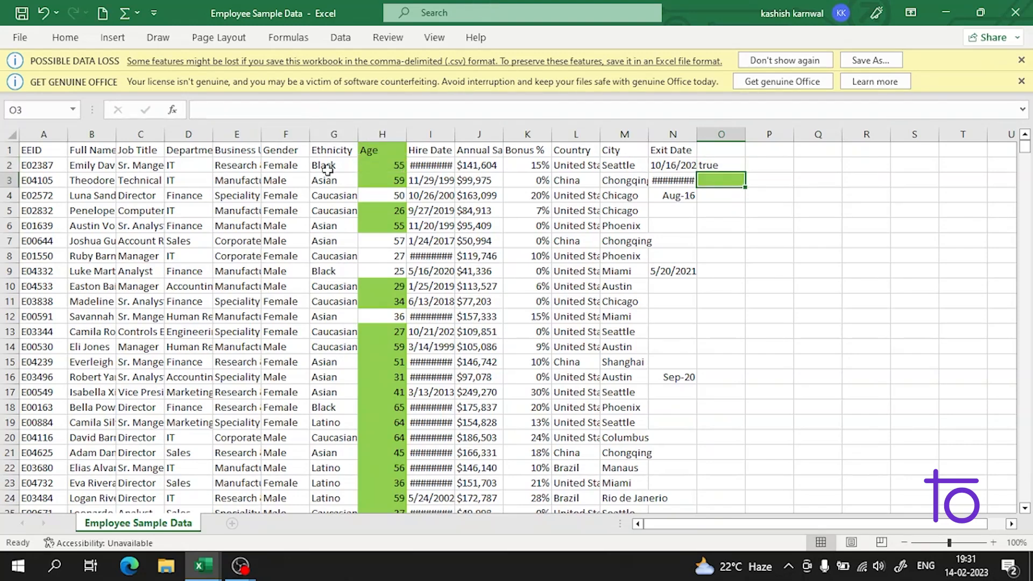
{"action": "double_click", "coordinate": [738, 166]}
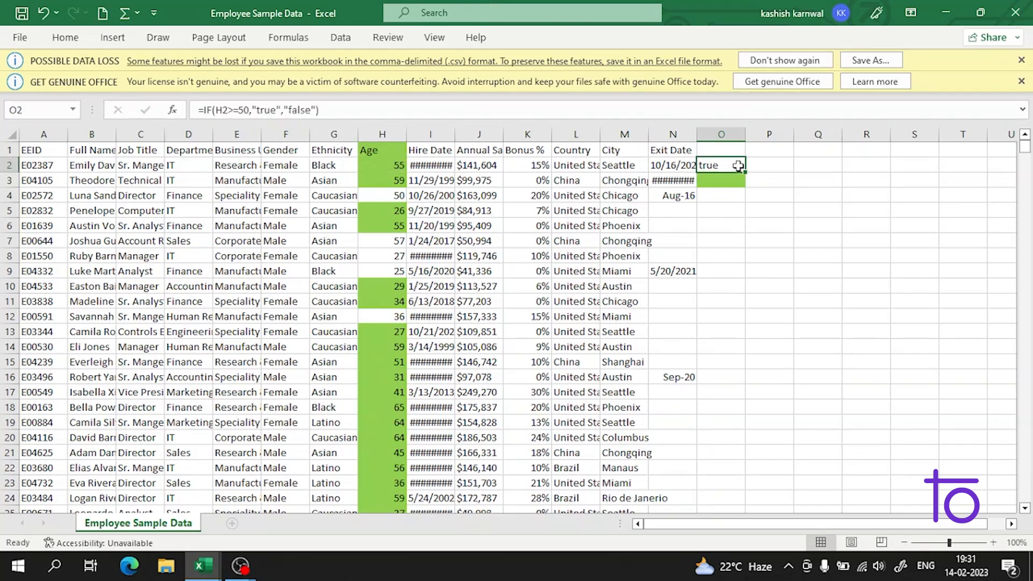
{"action": "left_click", "coordinate": [724, 208]}
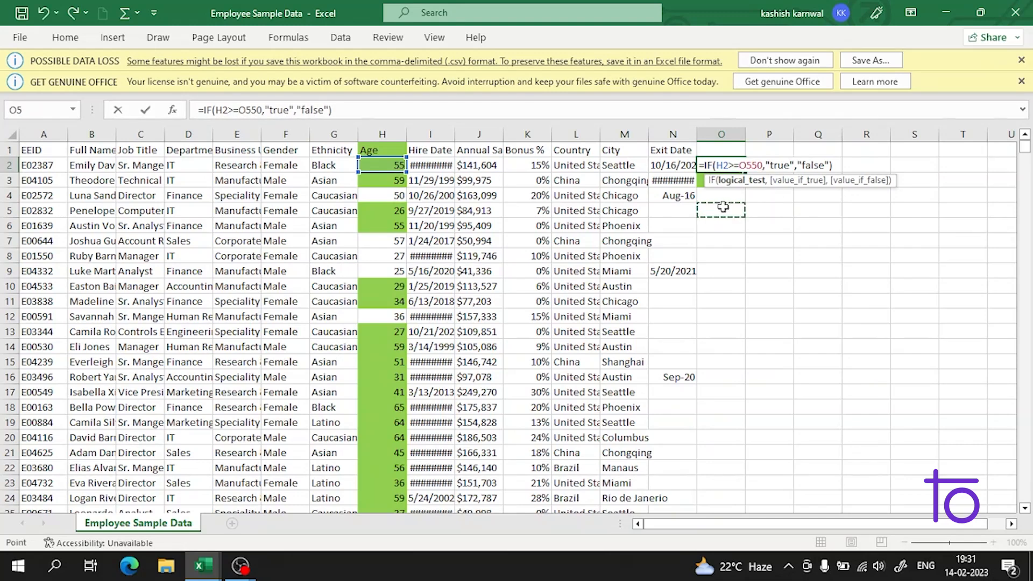
{"action": "left_click", "coordinate": [757, 246]}
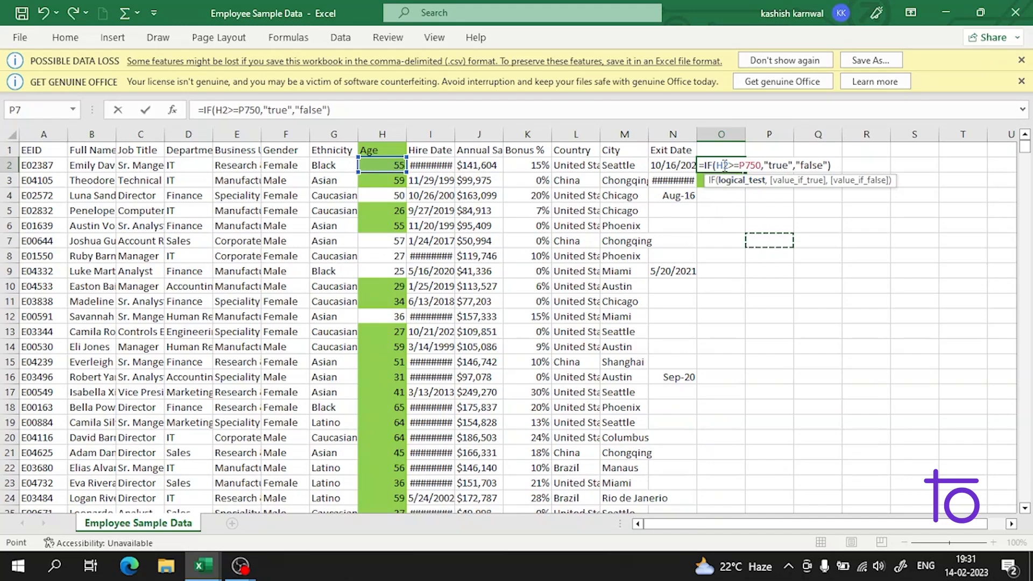
{"action": "left_click", "coordinate": [43, 12]}
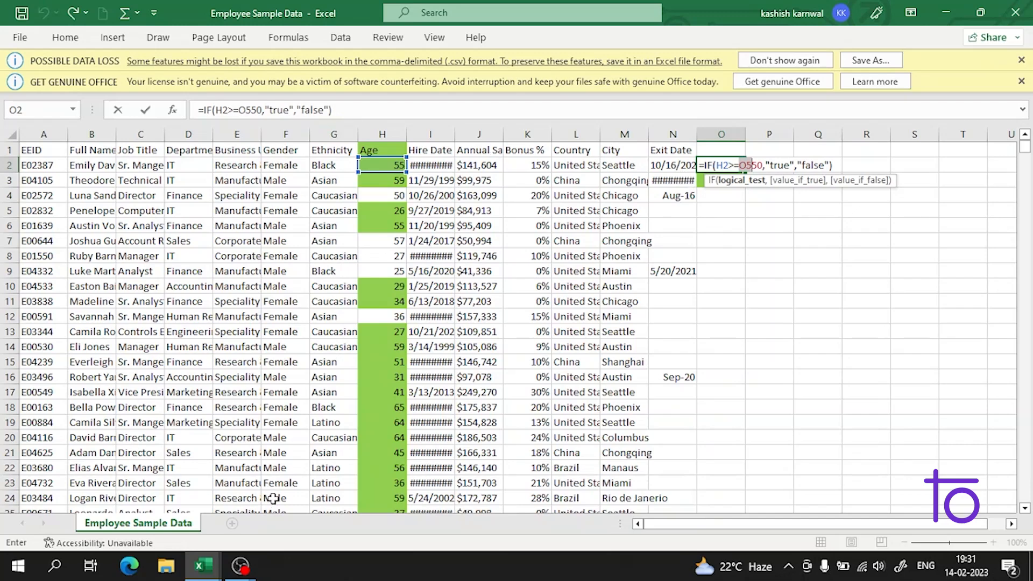
{"action": "mouse_move", "coordinate": [240, 565]}
{"action": "left_click", "coordinate": [220, 527]}
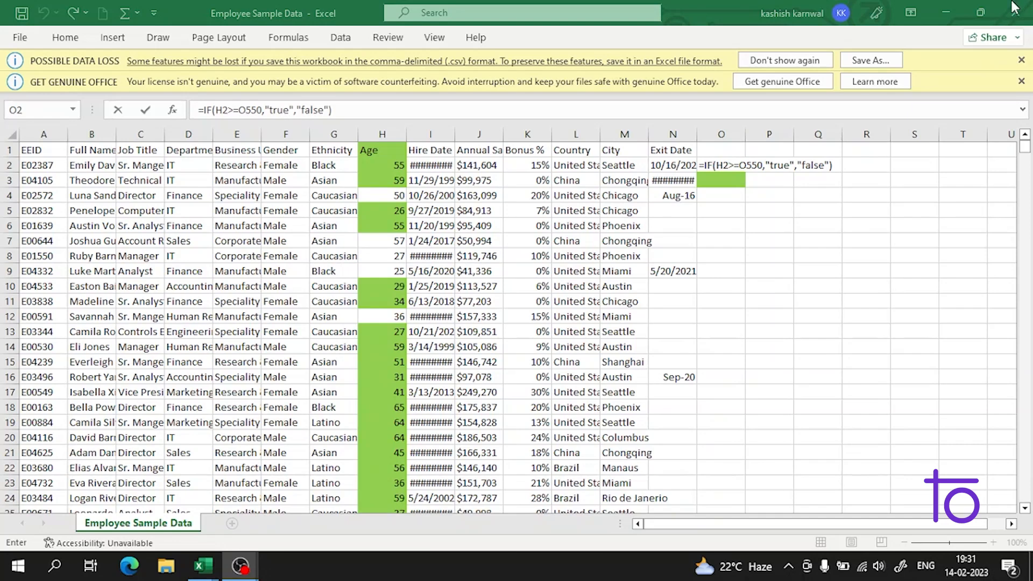
{"action": "left_click", "coordinate": [846, 229]}
{"action": "left_click", "coordinate": [860, 164]}
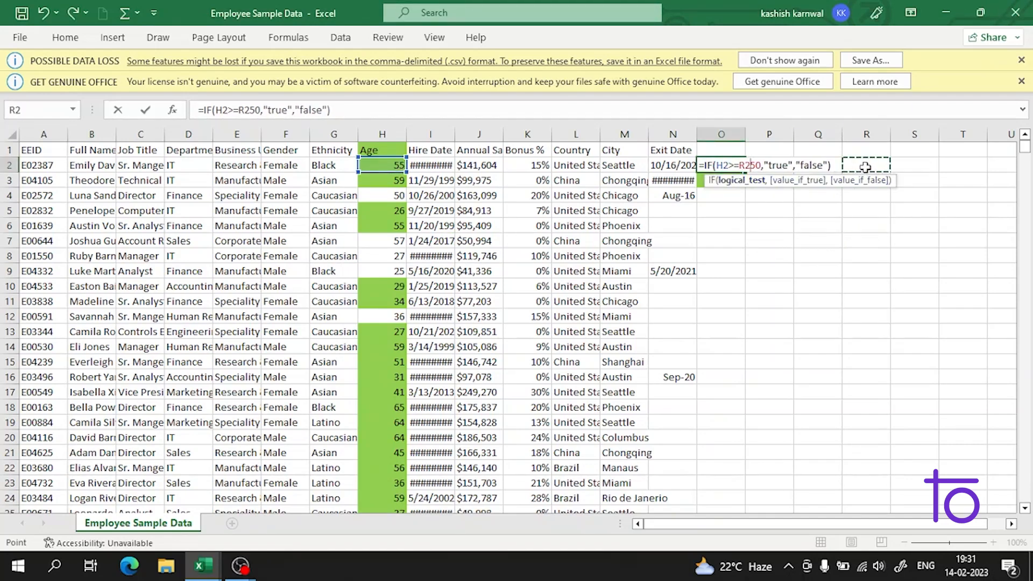
{"action": "left_click", "coordinate": [745, 164]}
{"action": "left_click_drag", "start_coordinate": [830, 166], "coordinate": [667, 167]}
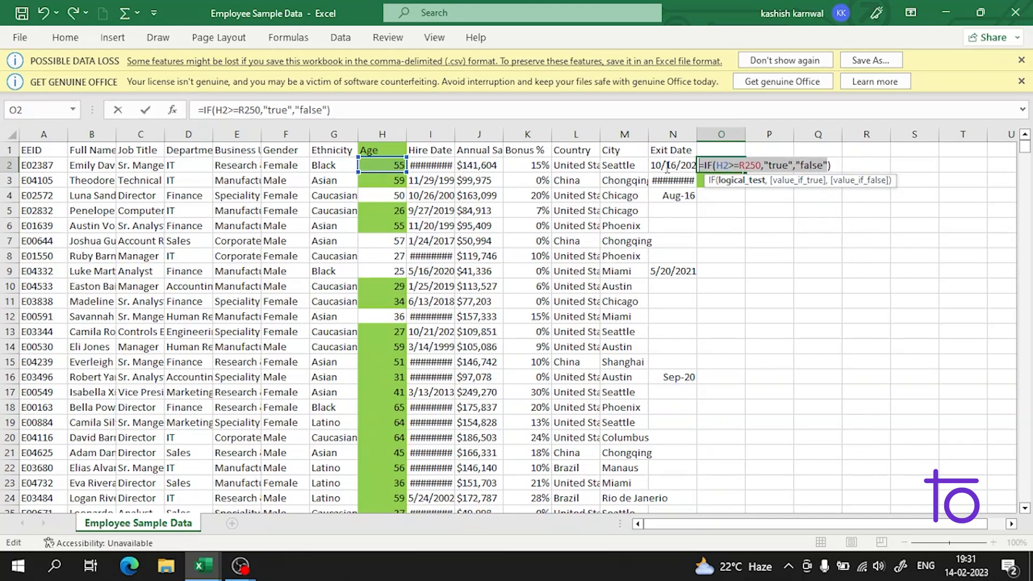
{"action": "type", "text": ")"}
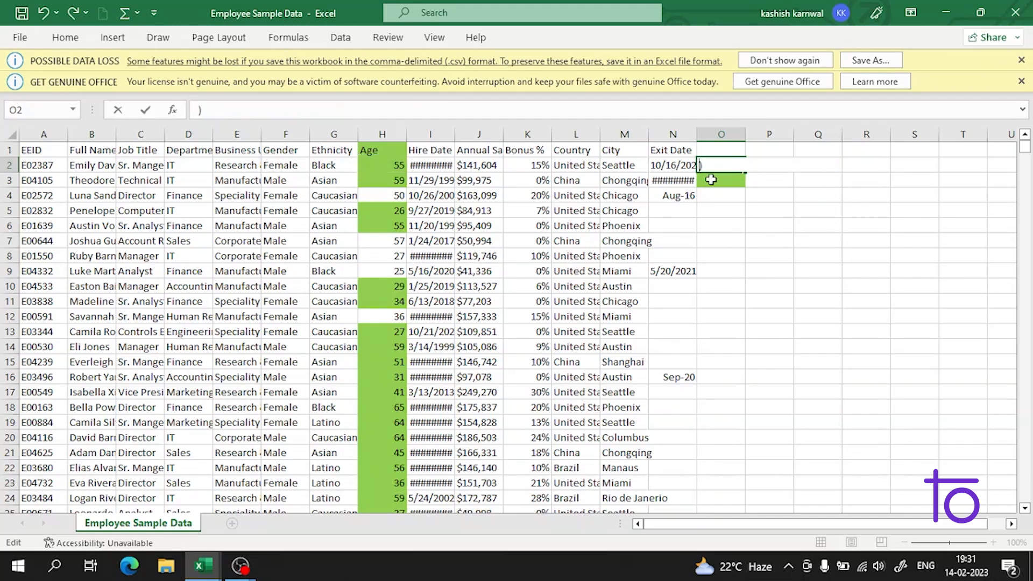
{"action": "key", "text": "Return"}
{"action": "key", "text": "Return"}
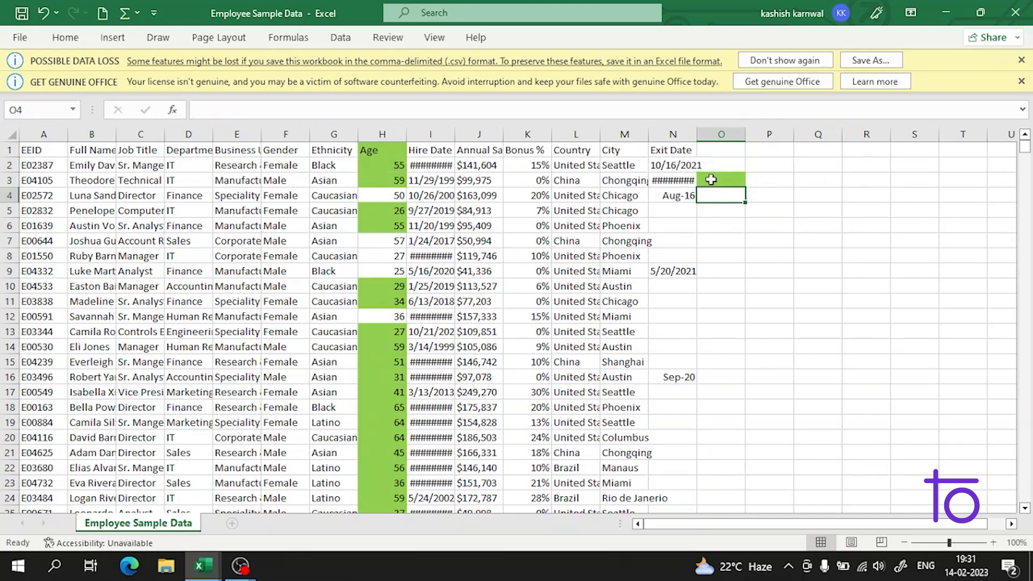
{"action": "left_click", "coordinate": [765, 241]}
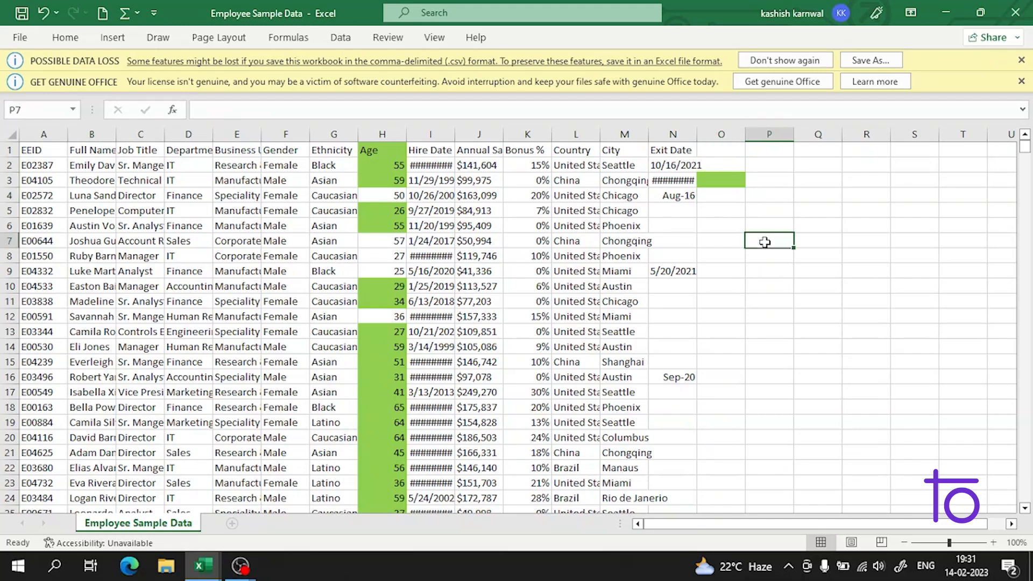
Undo the recent edits to cell O2 and the green conditional formatting applied to the Age column
{"action": "left_click", "coordinate": [37, 15]}
{"action": "left_click", "coordinate": [38, 16]}
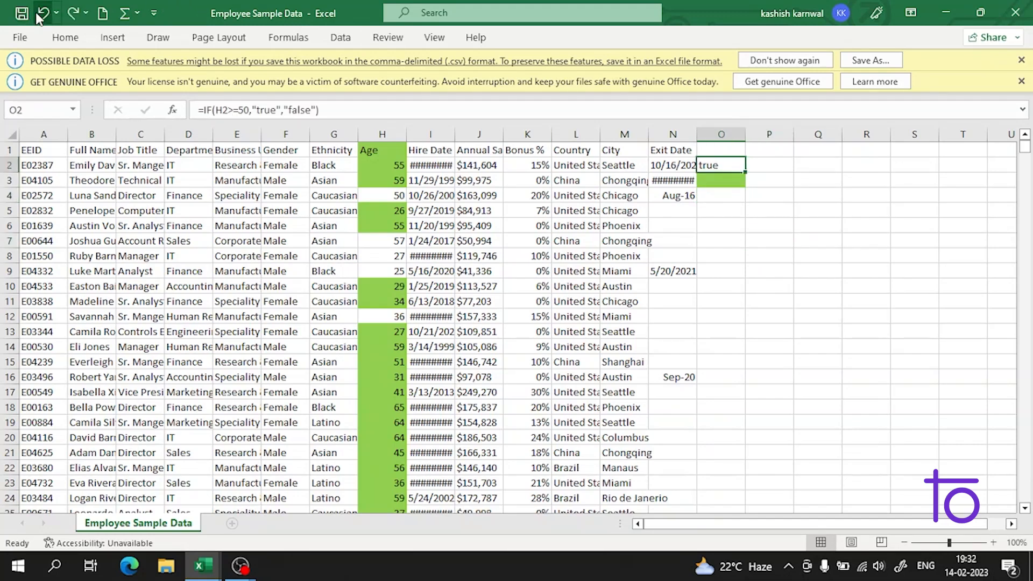
{"action": "left_click", "coordinate": [38, 15]}
Begin an IF function in cell O4, ready for its logical test
{"action": "left_click", "coordinate": [722, 201]}
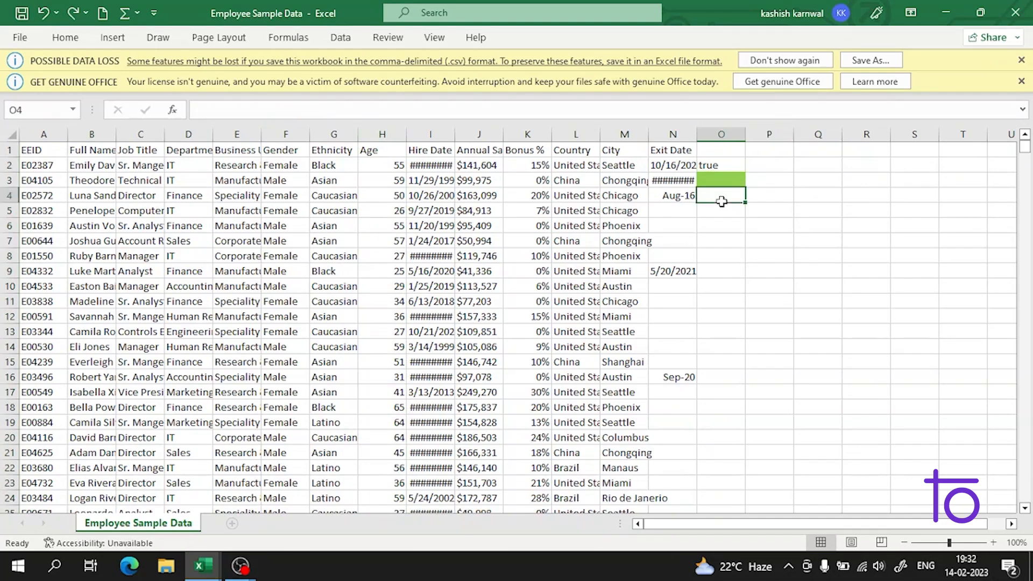
{"action": "type", "text": "="}
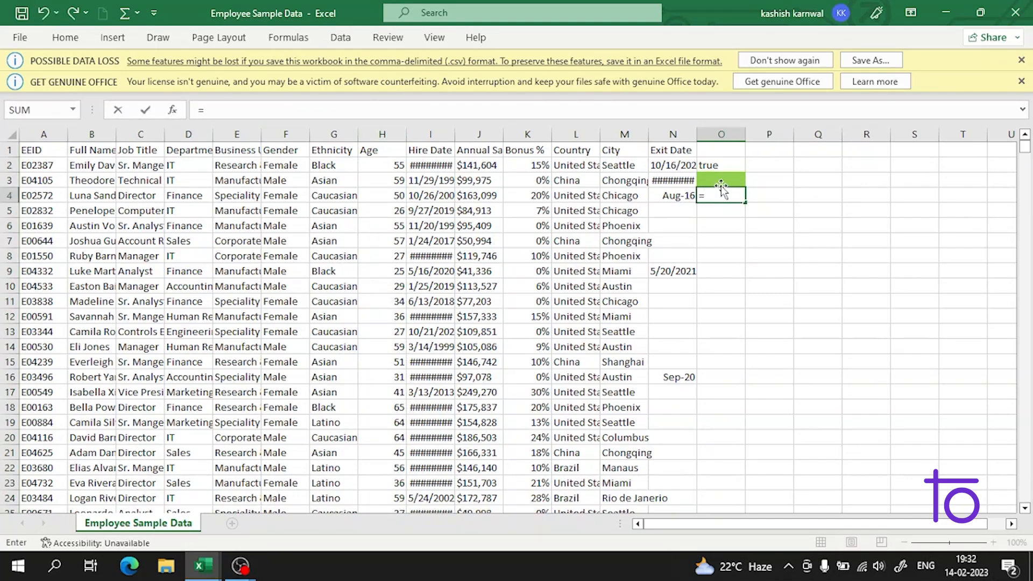
{"action": "type", "text": "if"}
{"action": "key", "text": "Return"}
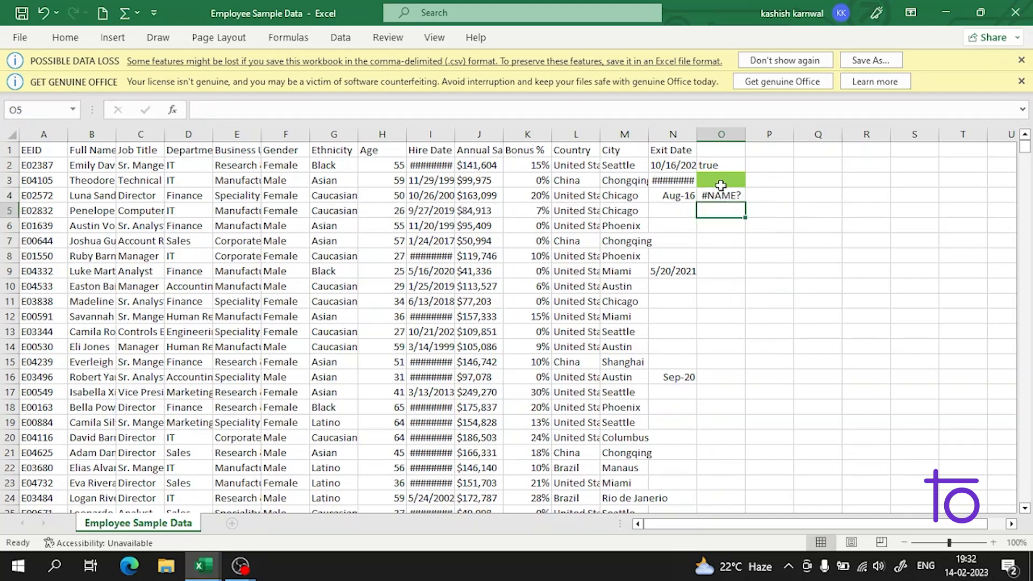
{"action": "left_click", "coordinate": [721, 192]}
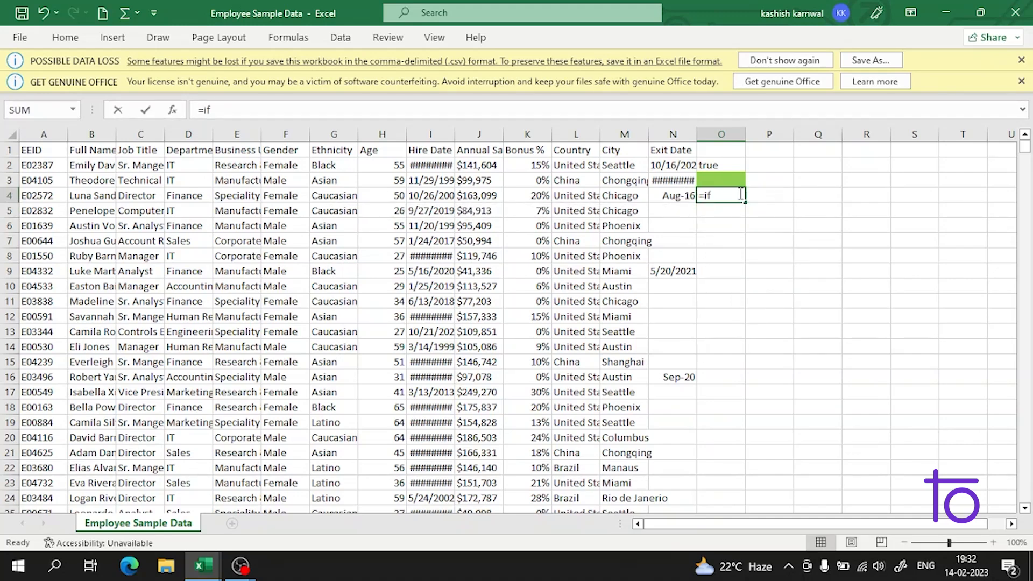
{"action": "double_click", "coordinate": [740, 194]}
{"action": "key", "text": "BackSpace"}
{"action": "key", "text": "BackSpace"}
{"action": "type", "text": "if"}
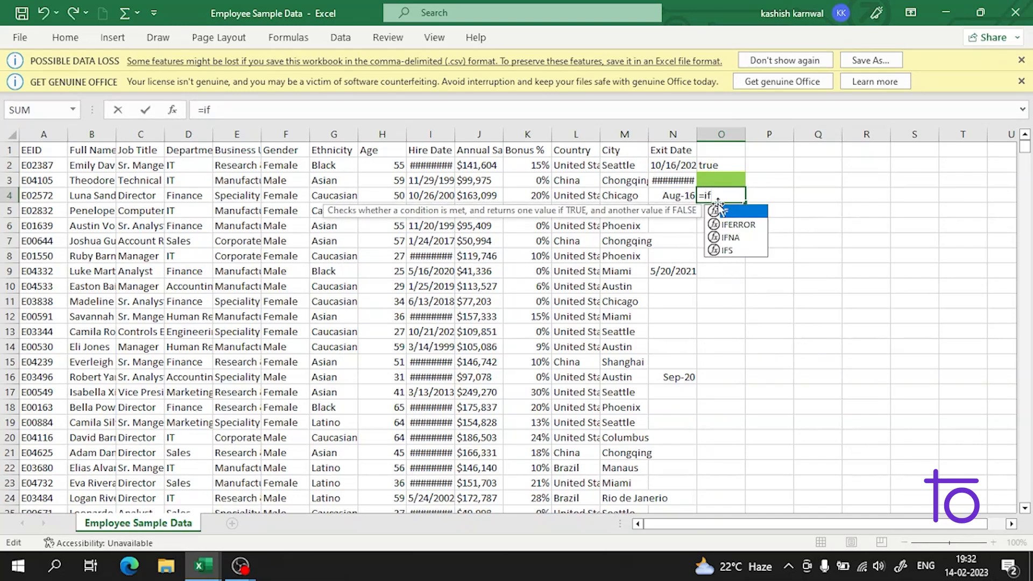
{"action": "double_click", "coordinate": [717, 208]}
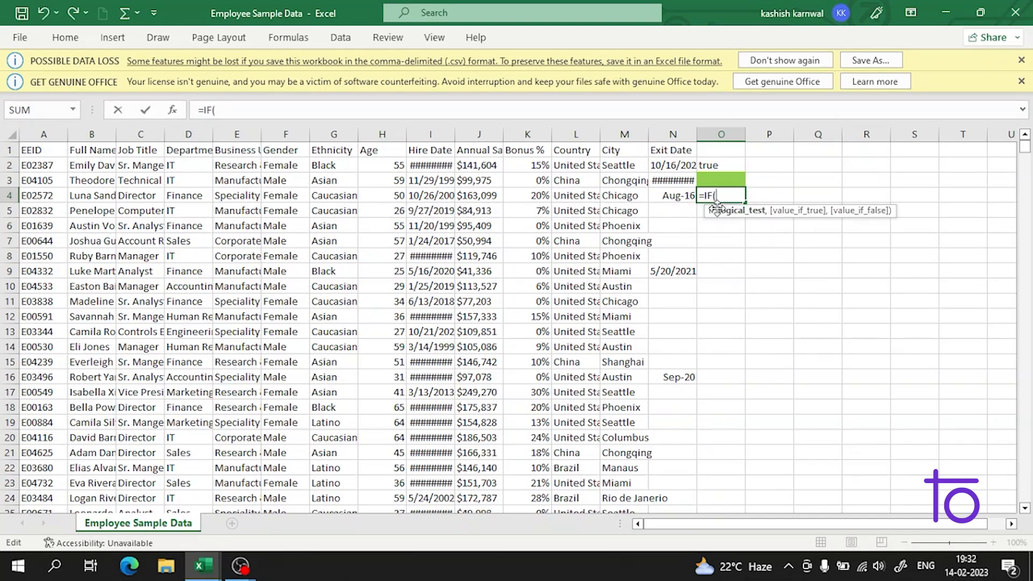
Complete the formula in cell O4 as =IF(H2<20,"true","false"), testing the first employee's age
{"action": "left_click", "coordinate": [390, 167]}
{"action": "type", "text": "<20"}
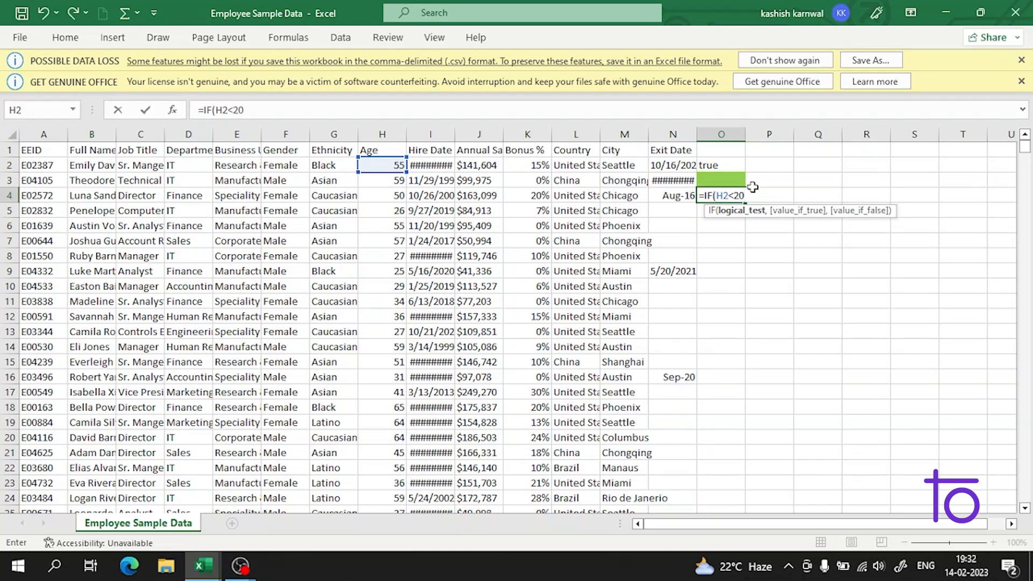
{"action": "type", "text": "'"}
{"action": "key", "text": "Return"}
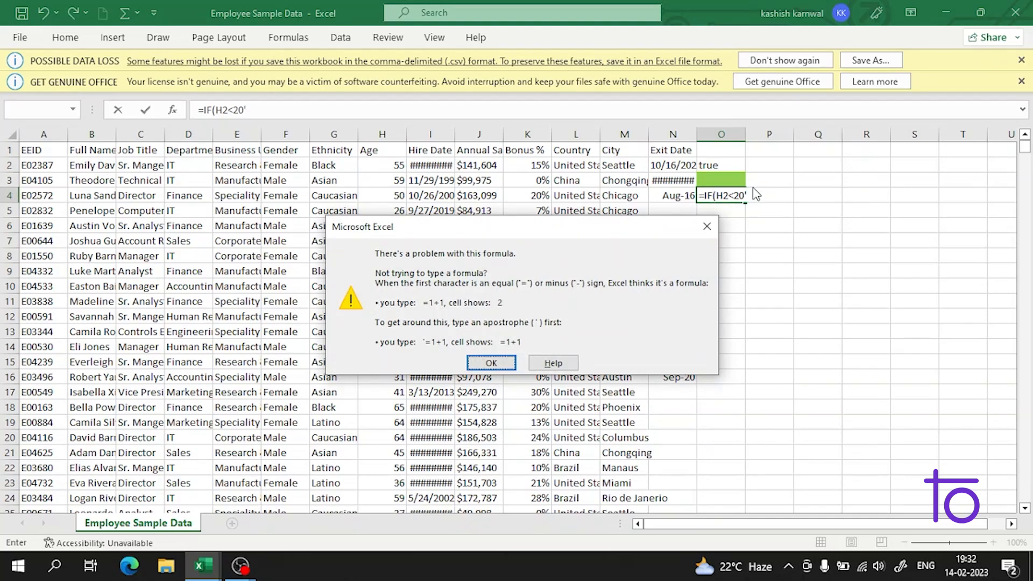
{"action": "left_click", "coordinate": [705, 221]}
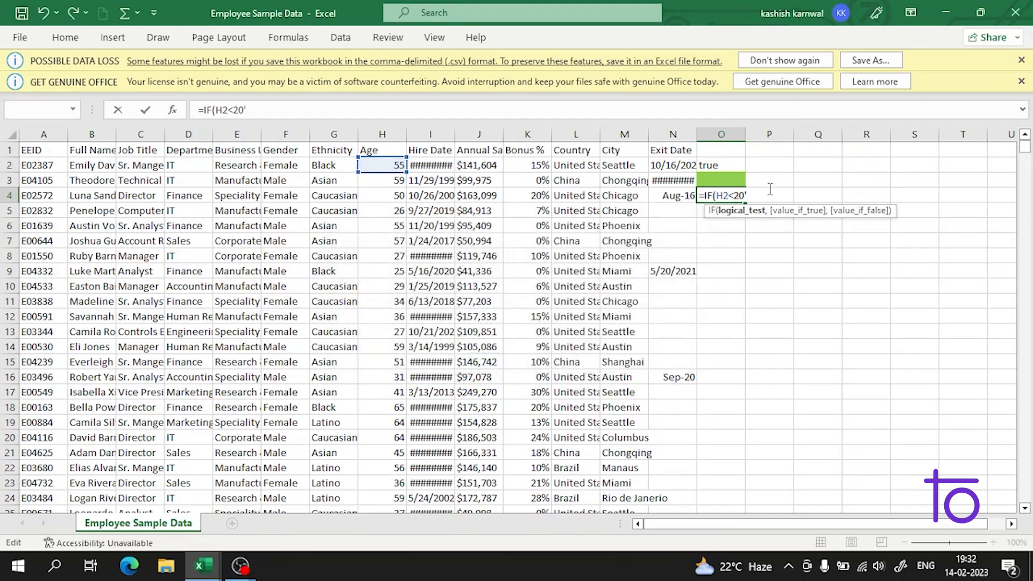
{"action": "key", "text": "BackSpace"}
{"action": "type", "text": ",\"true"}
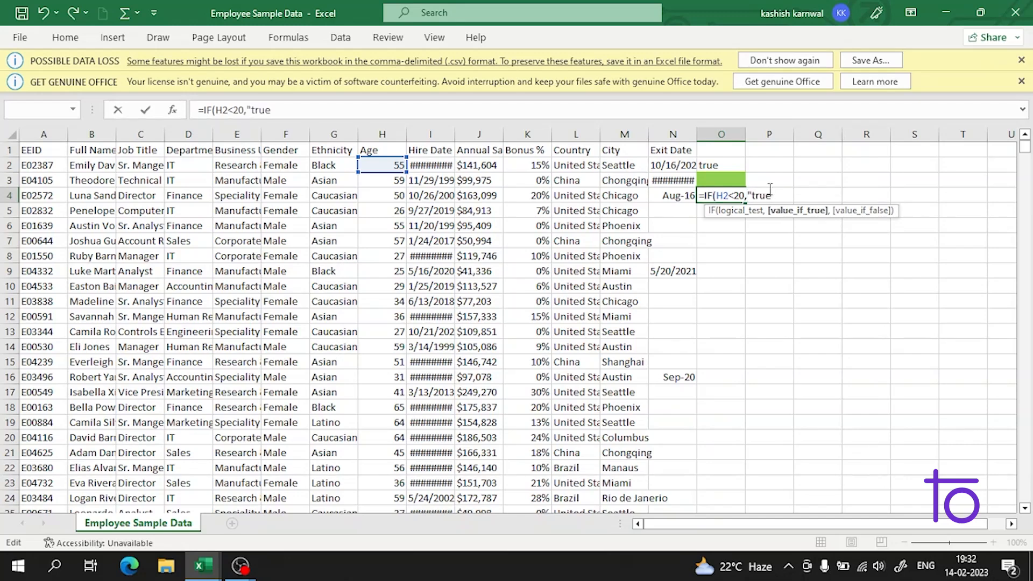
{"action": "type", "text": "\",\"false"}
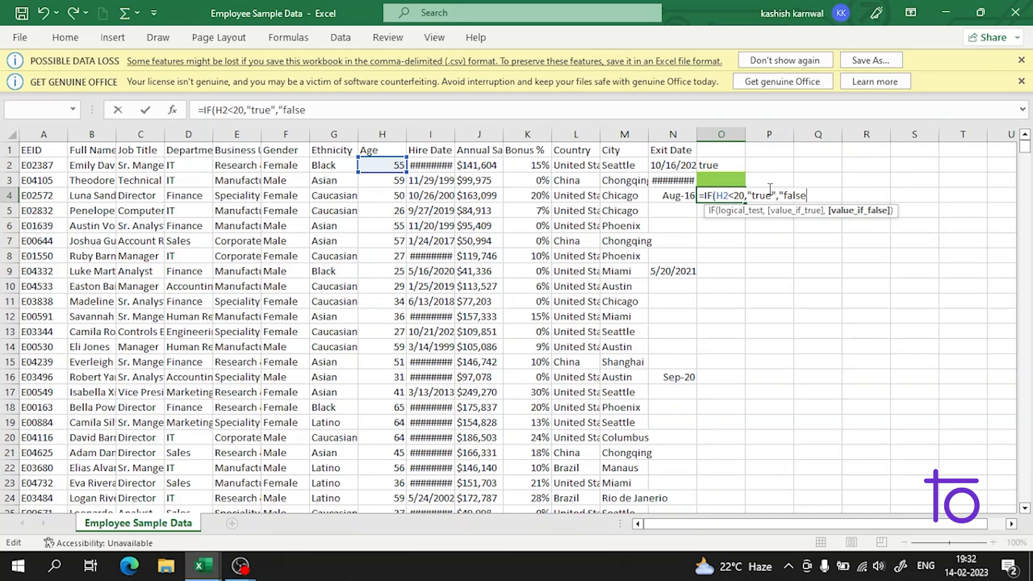
{"action": "type", "text": "\")"}
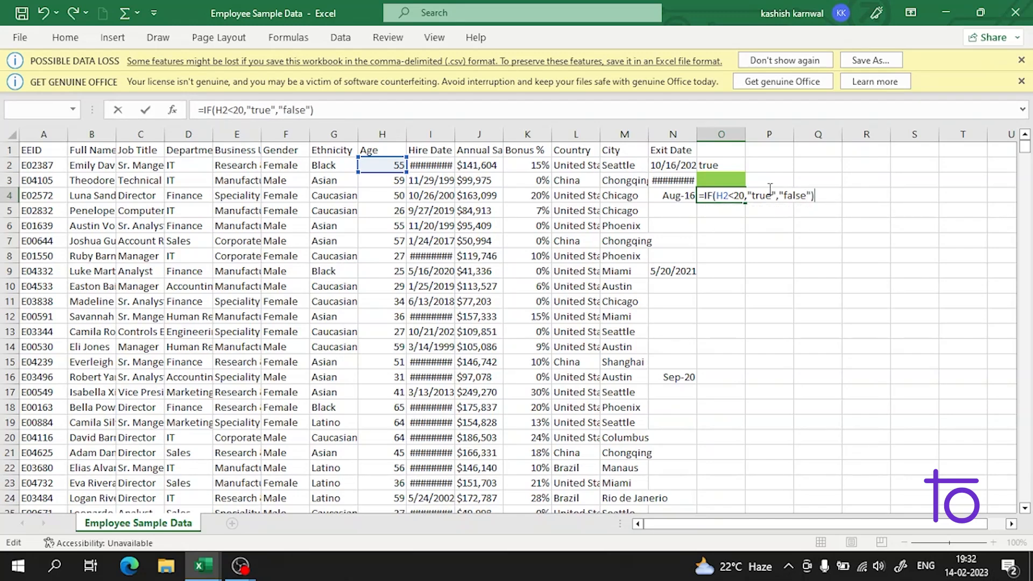
{"action": "key", "text": "Return"}
Copy the full IF formula text from cell O4 and leave the cell's formula as it is
{"action": "left_click", "coordinate": [402, 164]}
{"action": "left_click", "coordinate": [733, 199]}
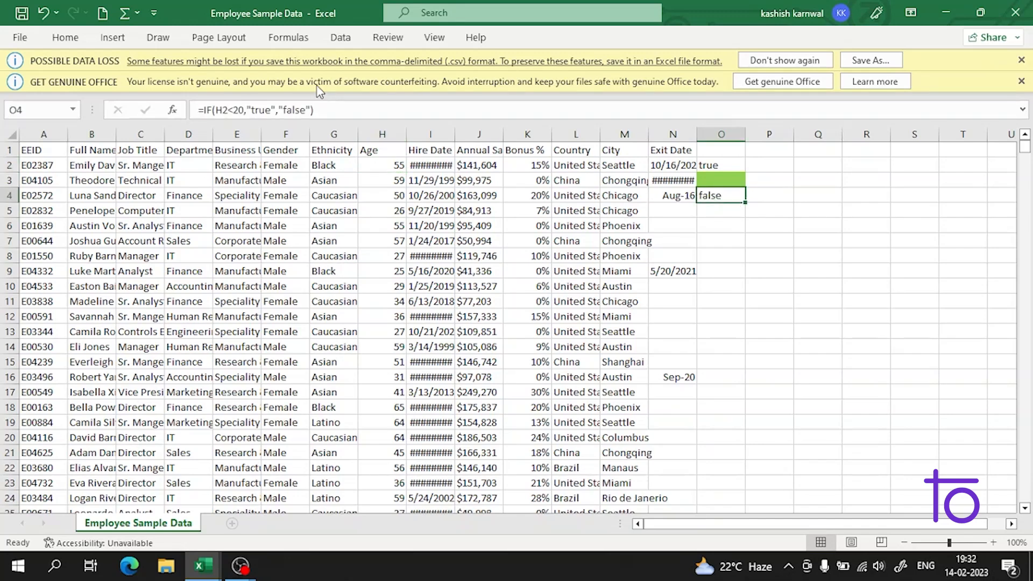
{"action": "left_click_drag", "start_coordinate": [330, 108], "coordinate": [197, 110]}
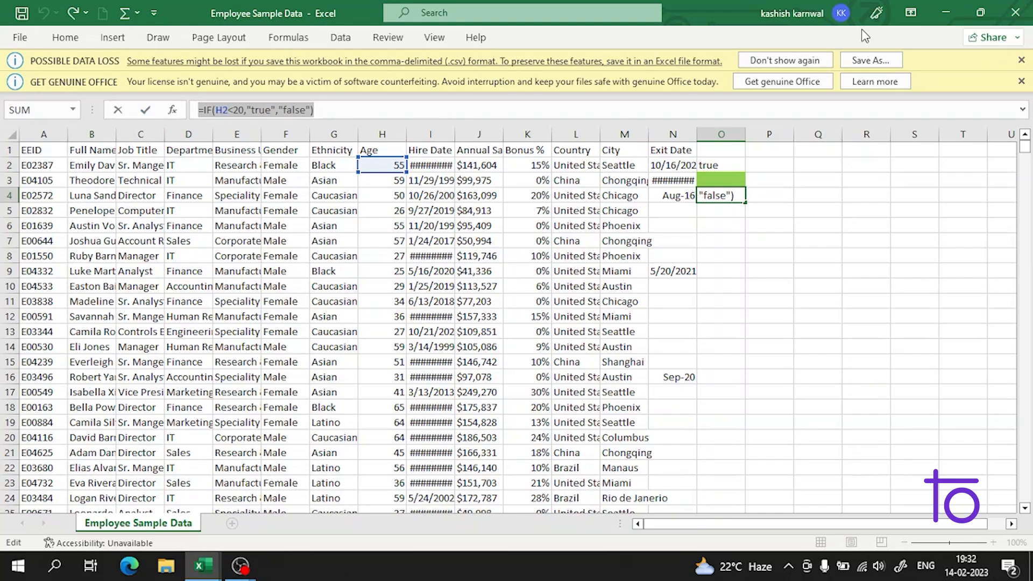
{"action": "key", "text": "Return"}
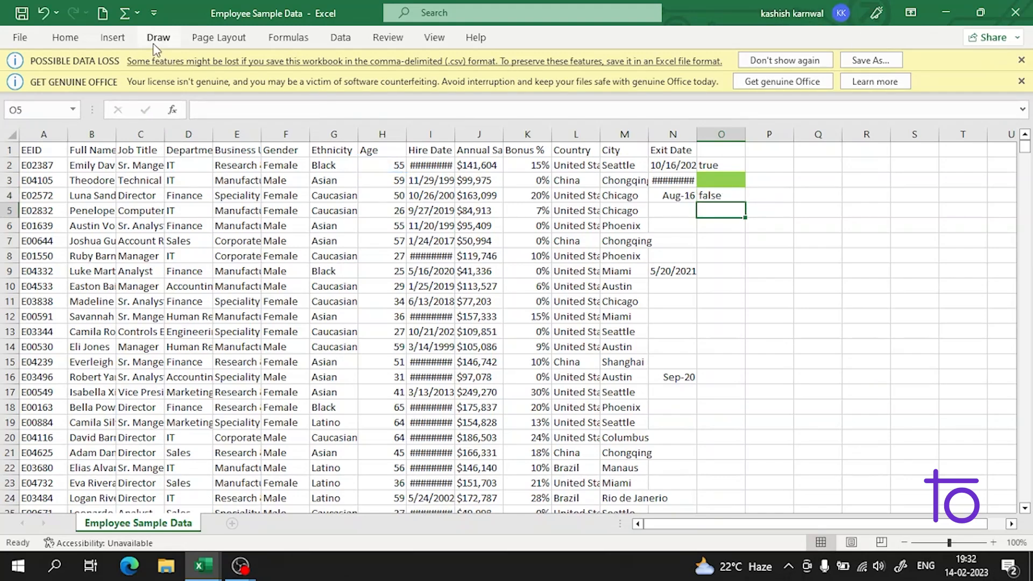
Start a new formula-based conditional formatting rule using the copied formula =IF(H2<20,"true","false")
{"action": "left_click", "coordinate": [63, 36]}
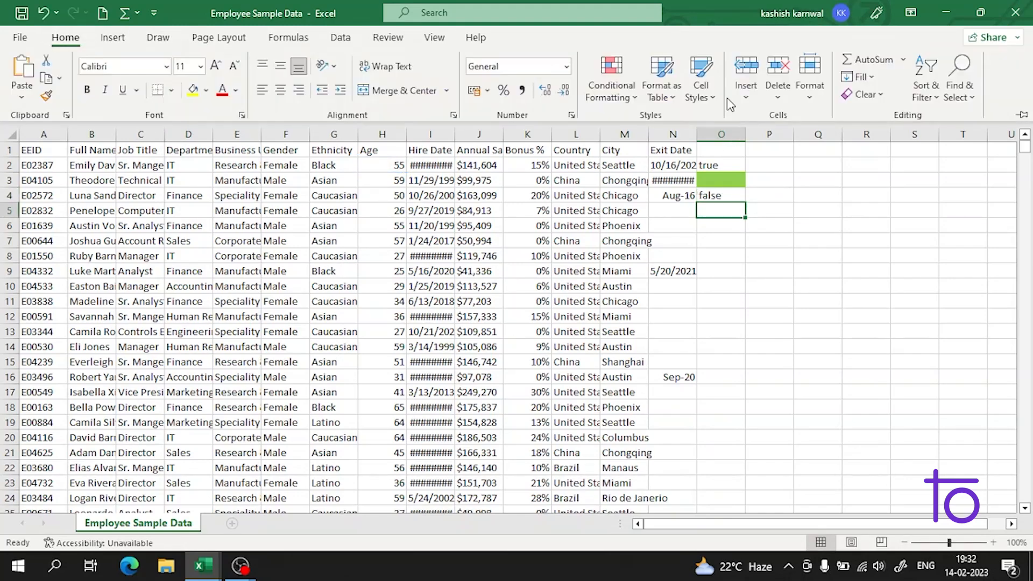
{"action": "left_click", "coordinate": [611, 89]}
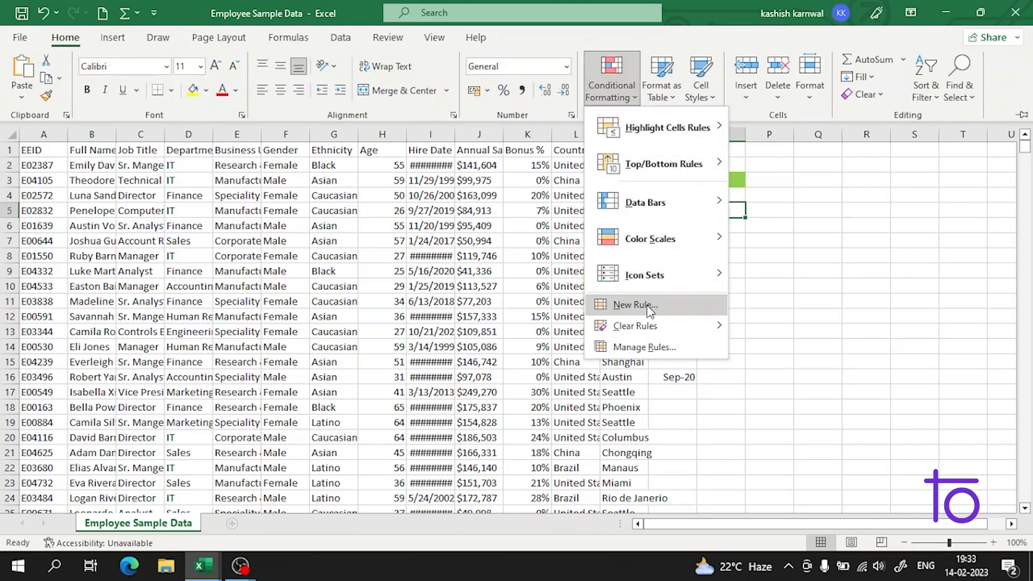
{"action": "left_click", "coordinate": [648, 303]}
{"action": "left_click", "coordinate": [179, 134]}
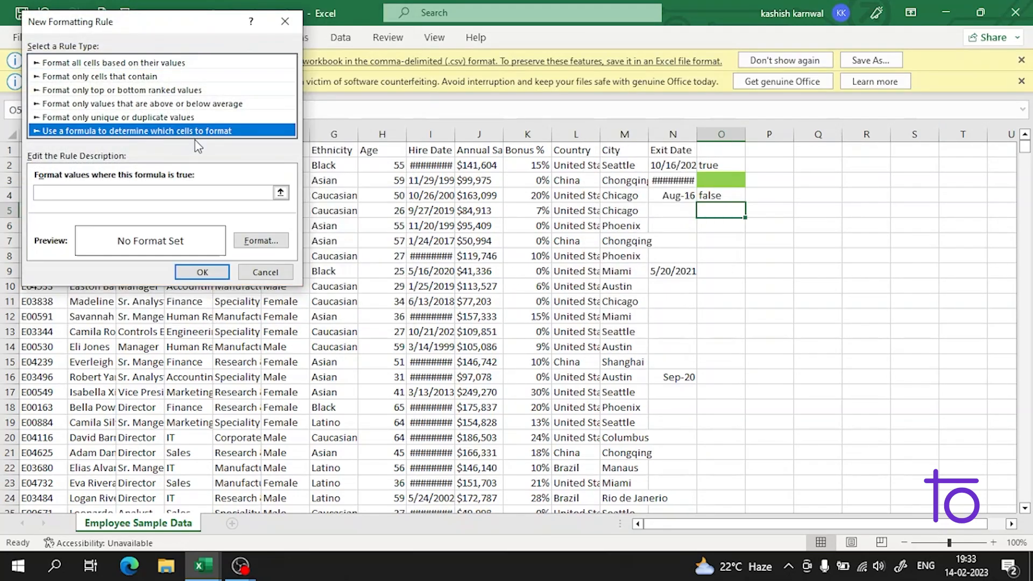
{"action": "left_click", "coordinate": [202, 188]}
{"action": "key", "text": "ctrl+v"}
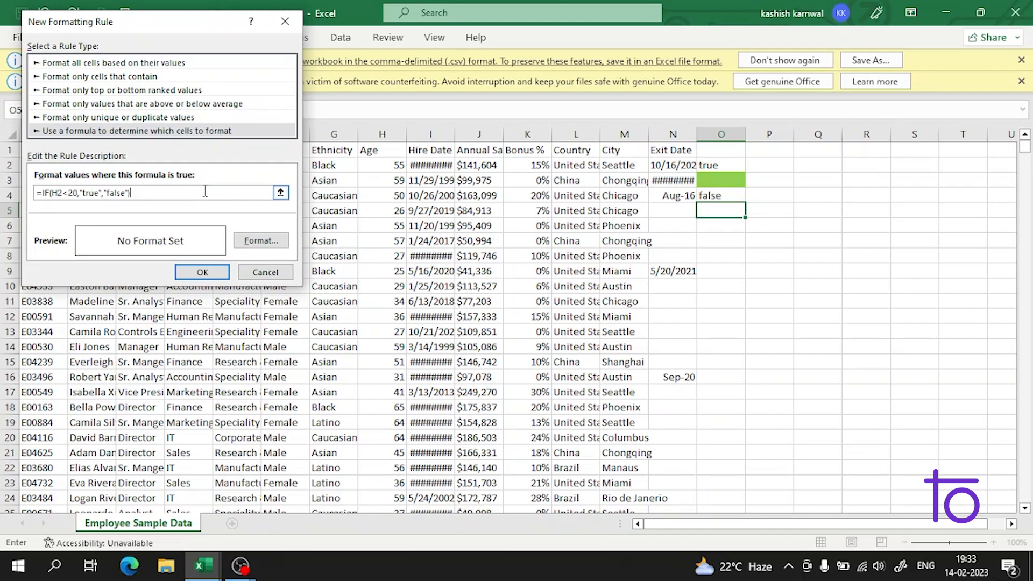
Give the new formatting rule a red fill and apply it to the selected cell
{"action": "left_click", "coordinate": [259, 241]}
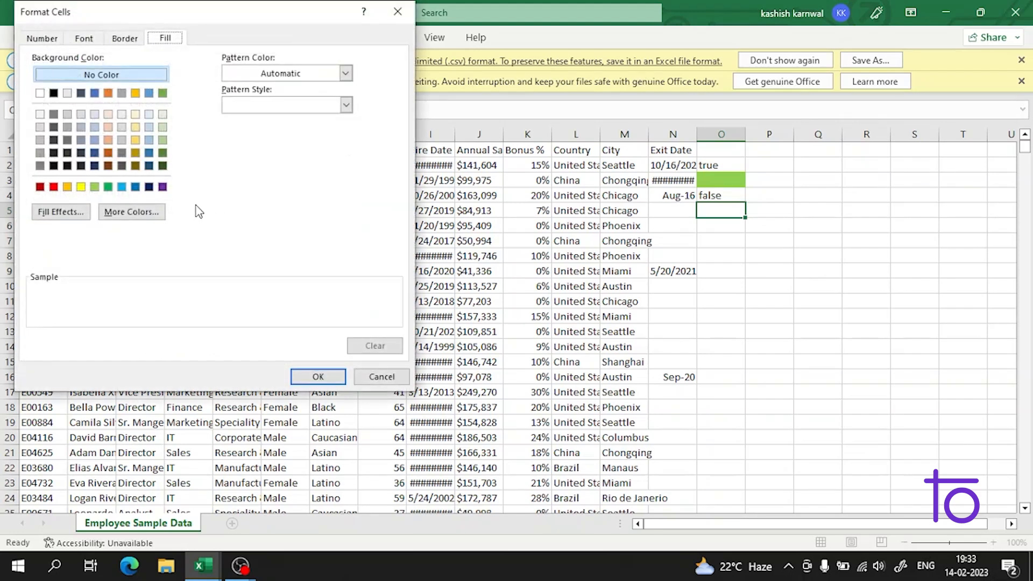
{"action": "left_click", "coordinate": [54, 187]}
{"action": "left_click", "coordinate": [334, 376]}
{"action": "left_click", "coordinate": [208, 272]}
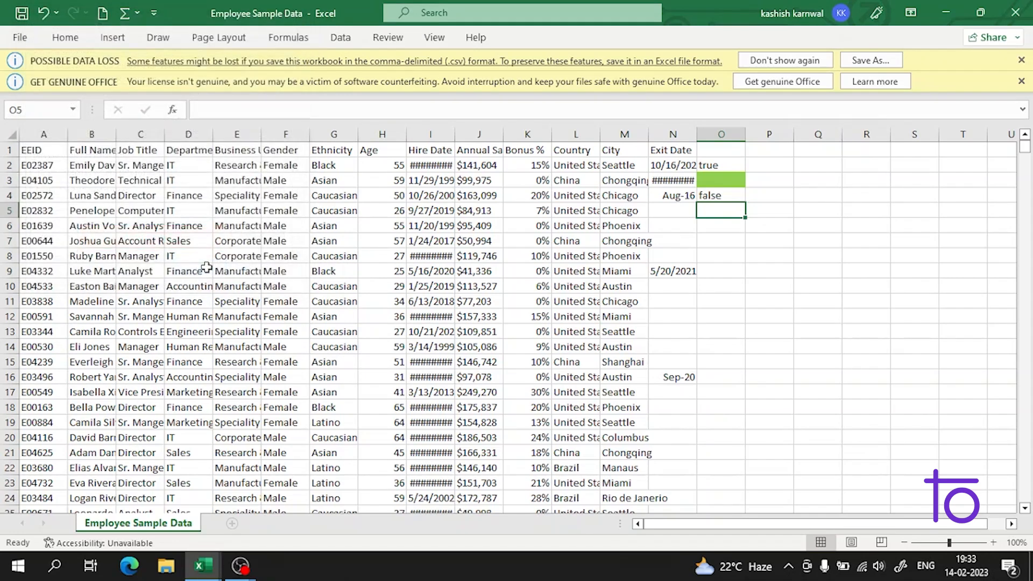
Copy the full IF formula text from cell O4 again, leaving the cell's formula as it is
{"action": "left_click", "coordinate": [715, 195]}
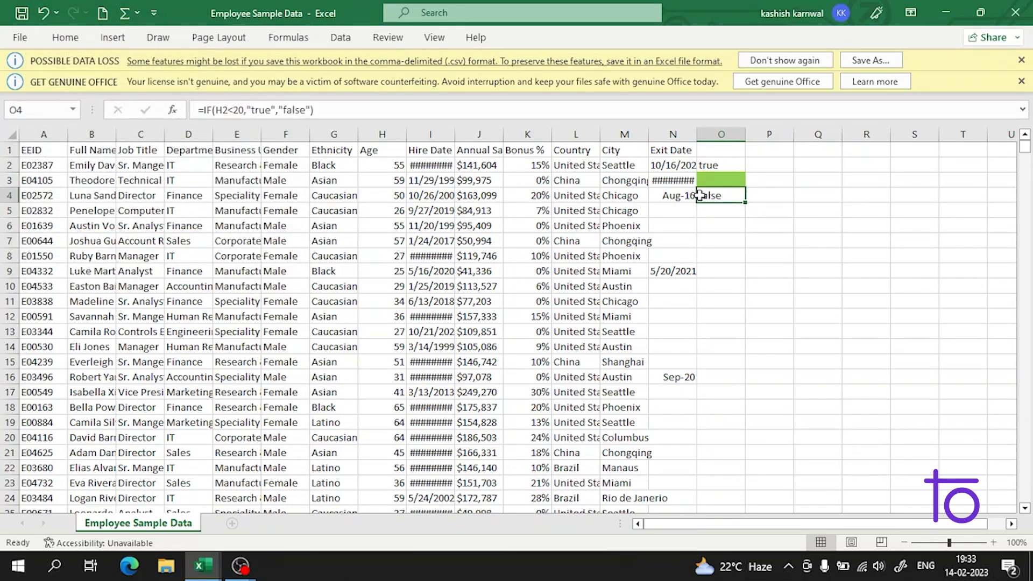
{"action": "left_click_drag", "start_coordinate": [312, 110], "coordinate": [161, 114]}
{"action": "key", "text": "ctrl+c"}
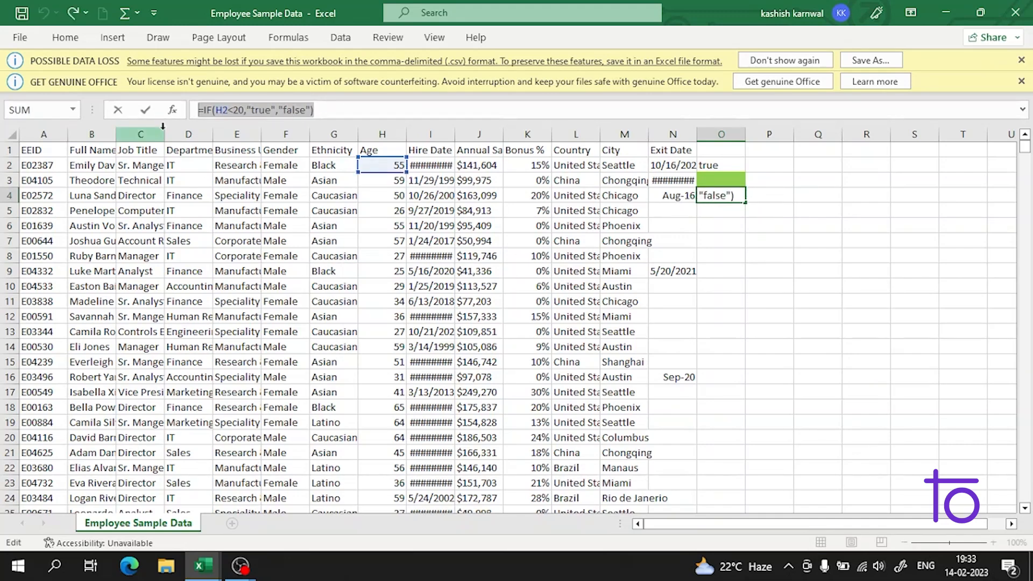
{"action": "key", "text": "Return"}
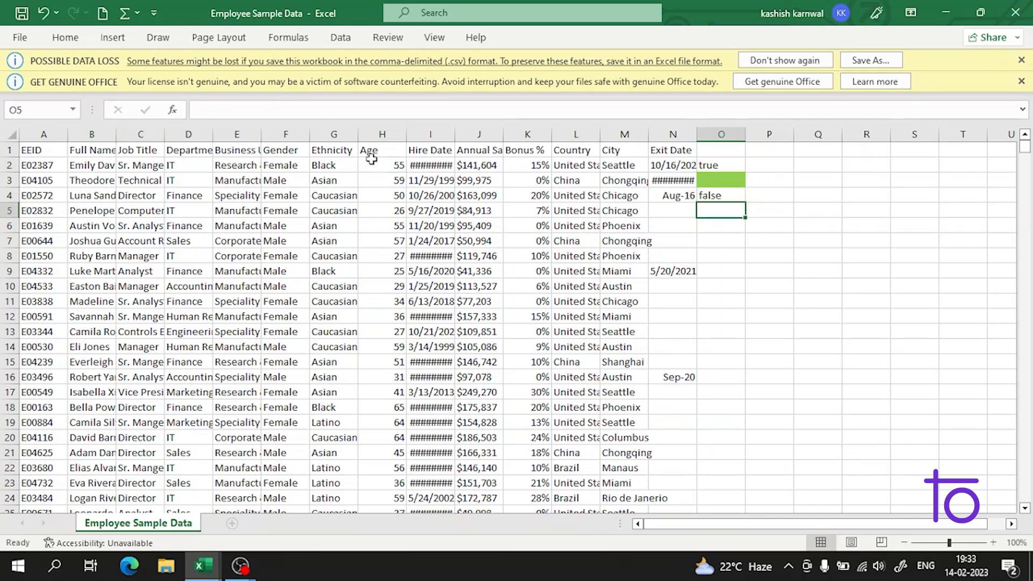
Start a new formula-based conditional formatting rule for the entire Age column H
{"action": "left_click", "coordinate": [381, 131]}
{"action": "left_click", "coordinate": [65, 37]}
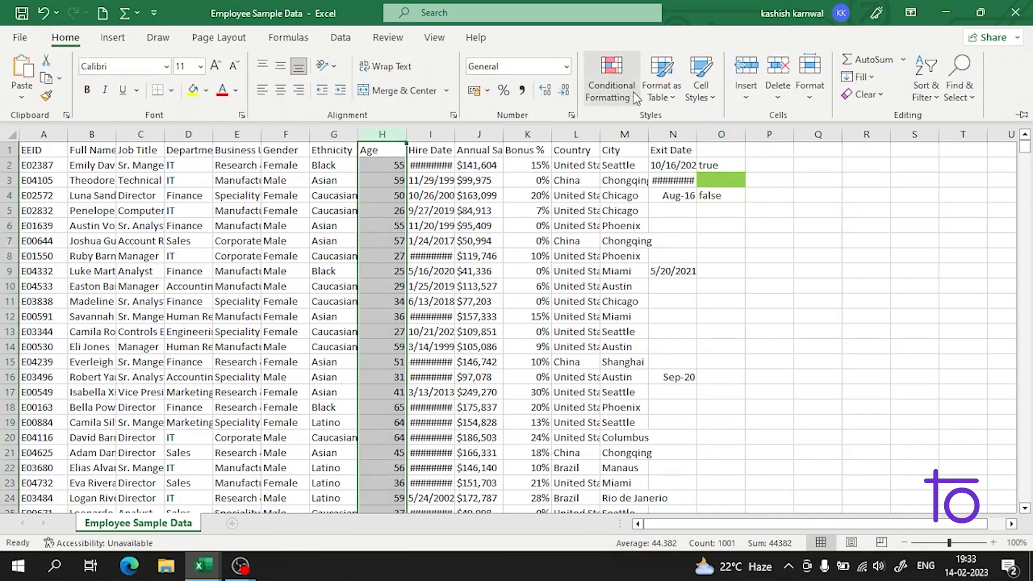
{"action": "left_click", "coordinate": [636, 99]}
{"action": "left_click", "coordinate": [659, 302]}
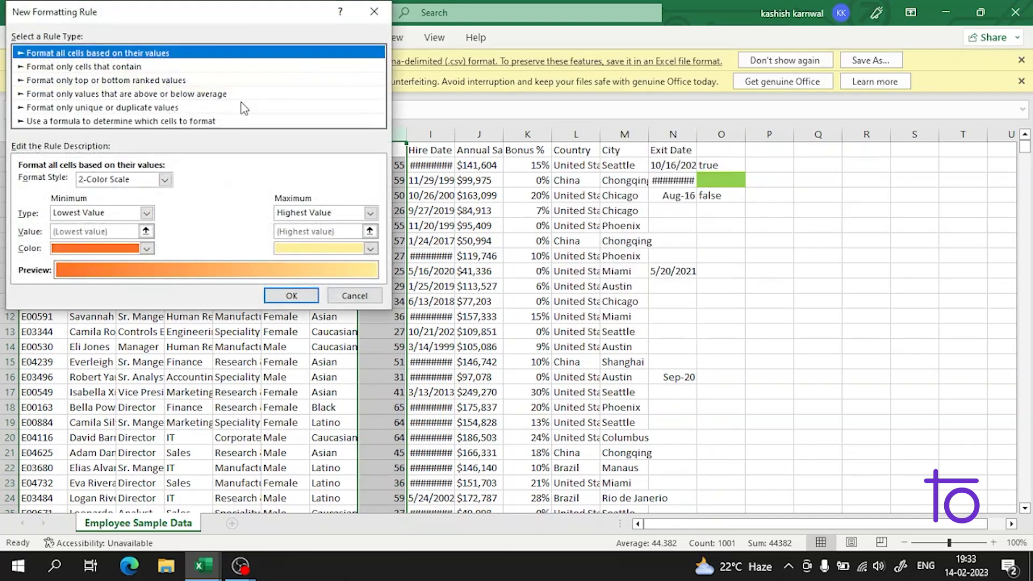
{"action": "left_click", "coordinate": [211, 122]}
Set a solid red fill as the format of the Age column's new rule
{"action": "left_click", "coordinate": [243, 228]}
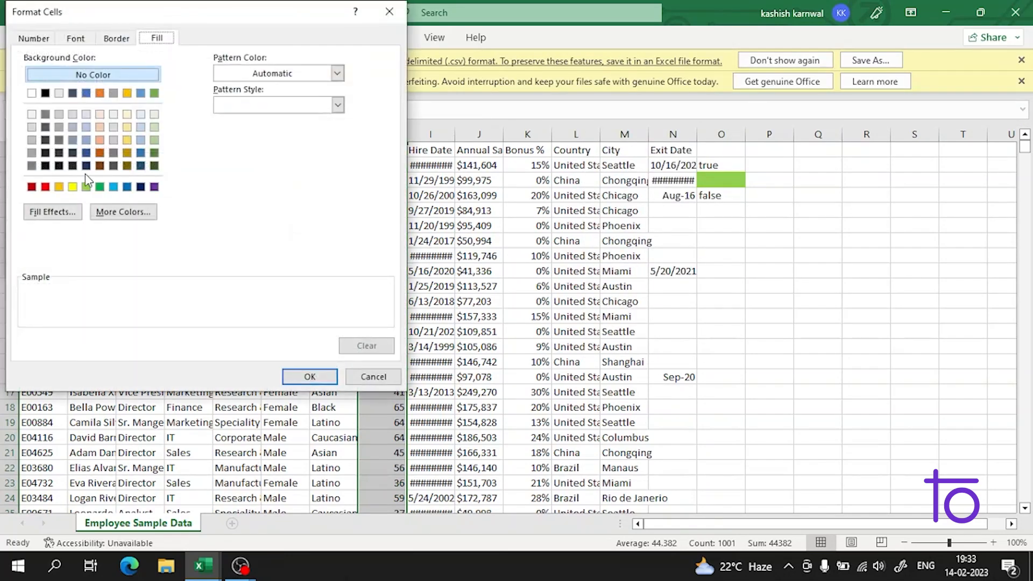
{"action": "left_click", "coordinate": [127, 187]}
{"action": "left_click", "coordinate": [114, 187]}
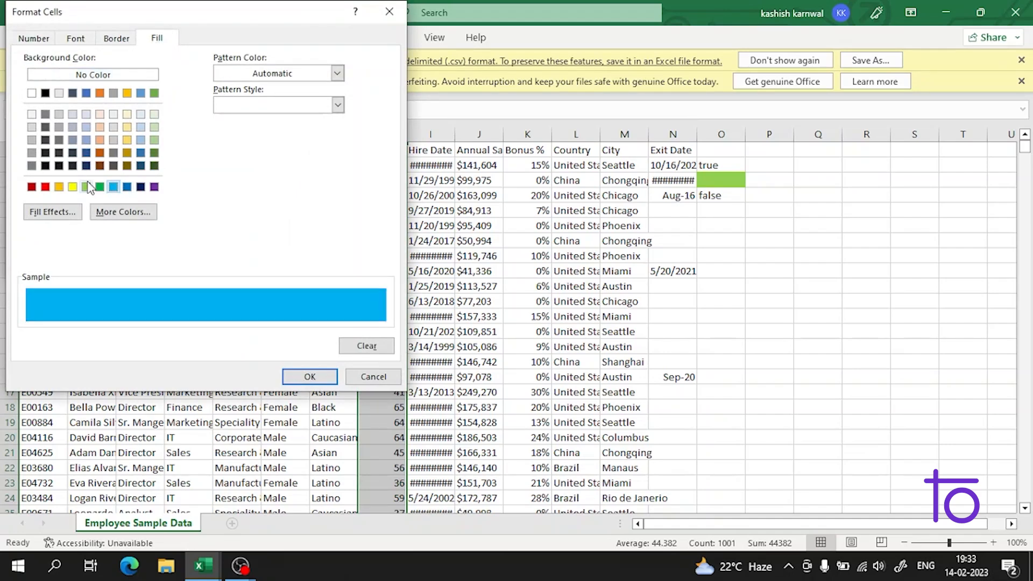
{"action": "left_click", "coordinate": [46, 186]}
{"action": "left_click", "coordinate": [325, 376]}
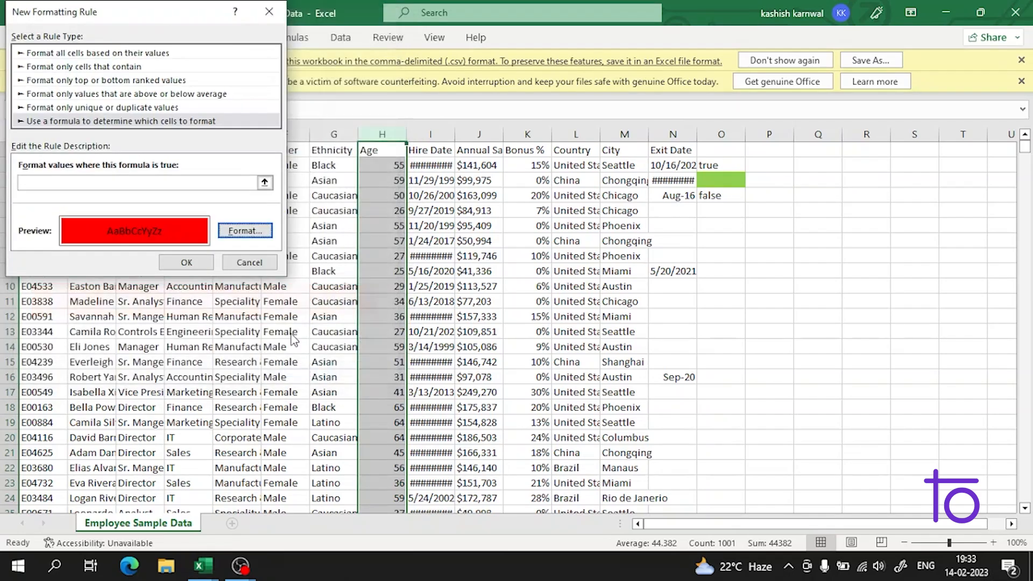
{"action": "left_click", "coordinate": [187, 262]}
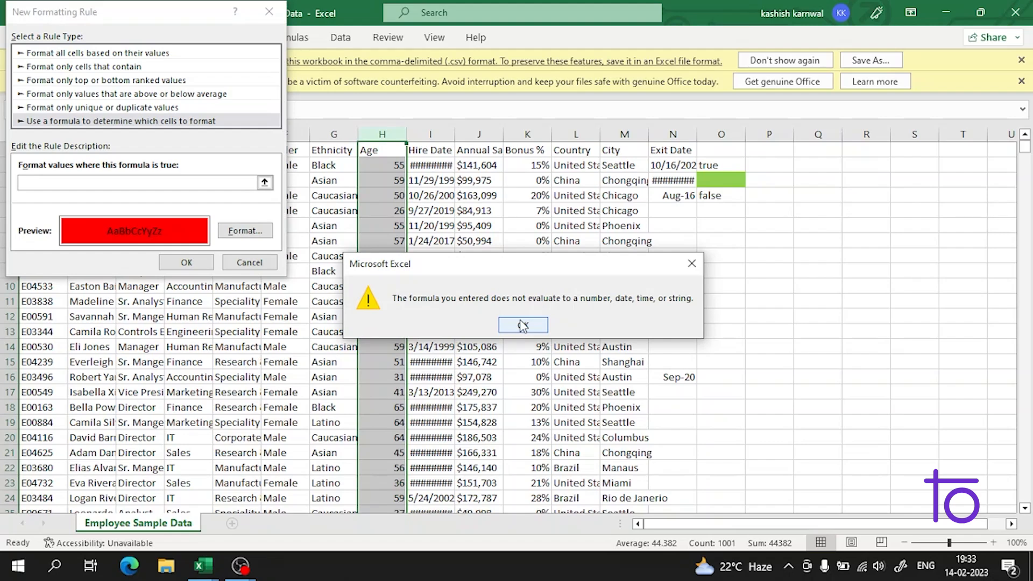
{"action": "left_click", "coordinate": [153, 173]}
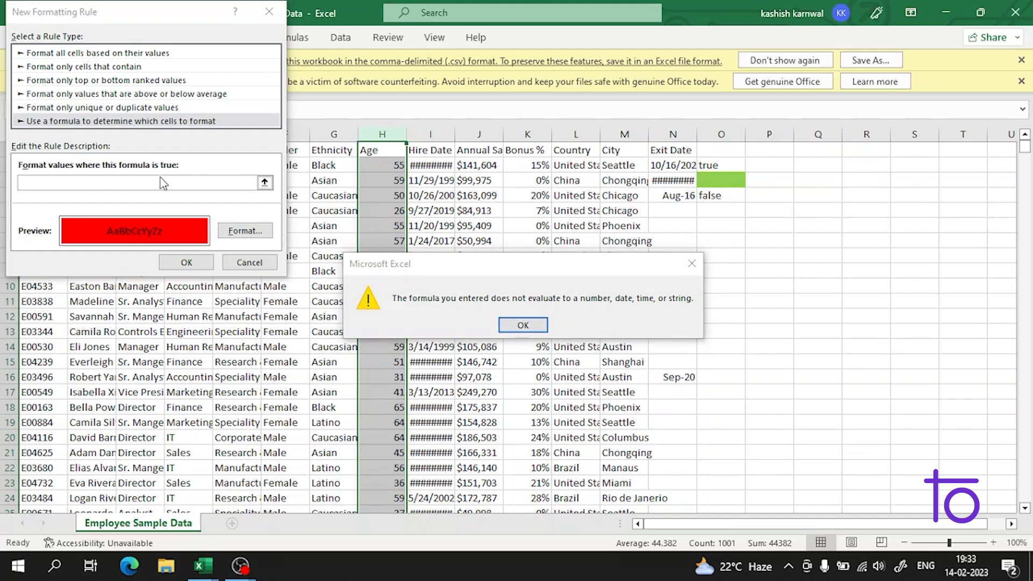
{"action": "left_click", "coordinate": [542, 325]}
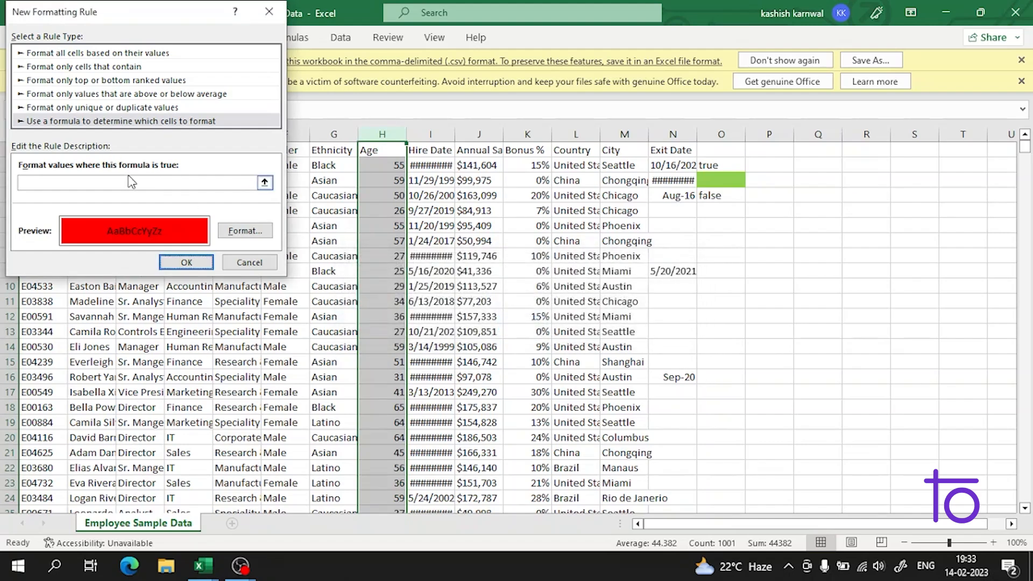
Enter the copied formula =IF(H2<20,"true","false") as the rule's condition and apply the rule to the Age column
{"action": "left_click", "coordinate": [147, 184]}
{"action": "key", "text": "ctrl+v"}
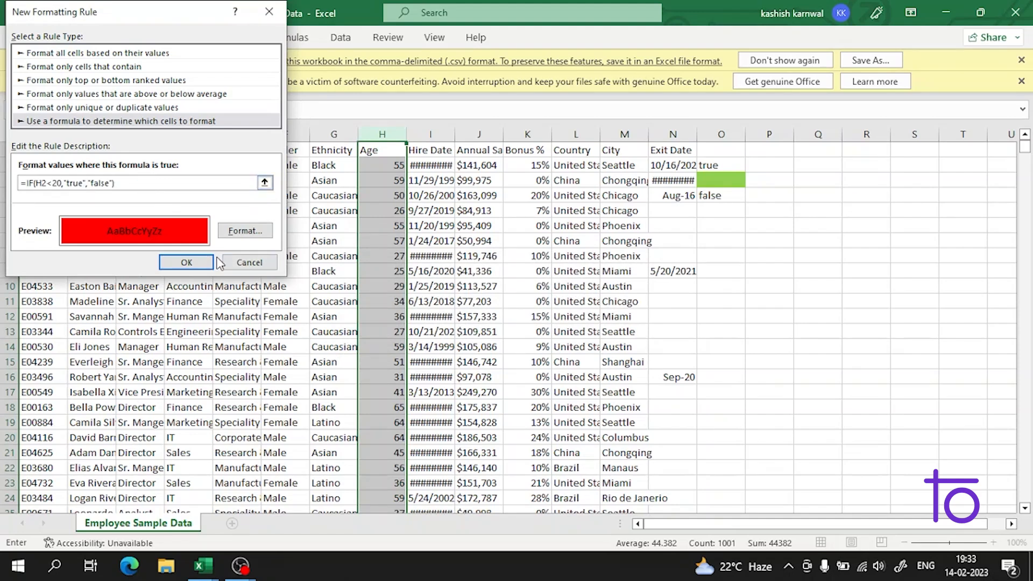
{"action": "left_click", "coordinate": [186, 262]}
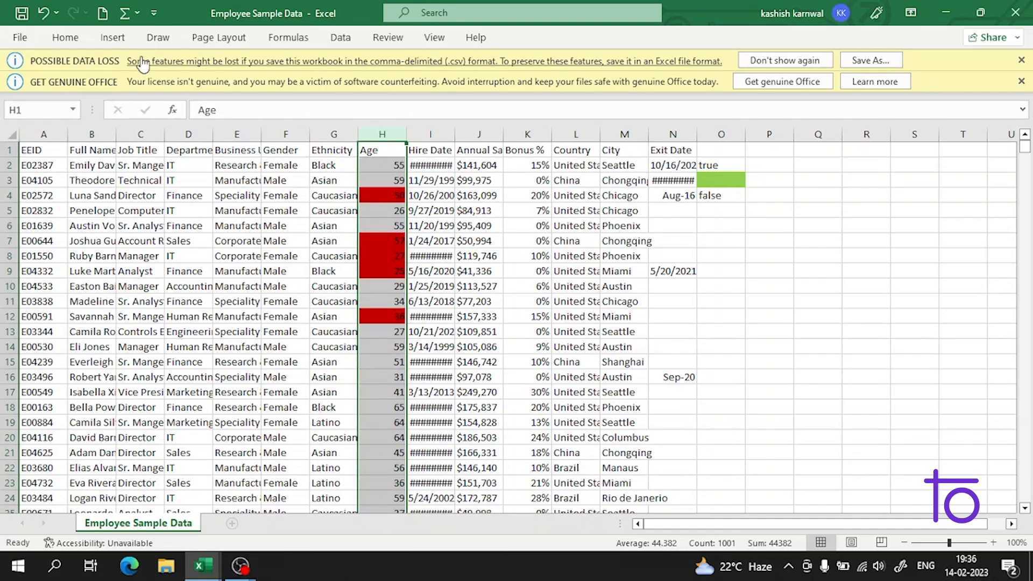
Examine the Age column down through the employee rows to see which cells the rule highlights
{"action": "left_click", "coordinate": [832, 289]}
{"action": "scroll", "coordinate": [833, 293], "scroll_direction": "down", "scroll_amount": 20}
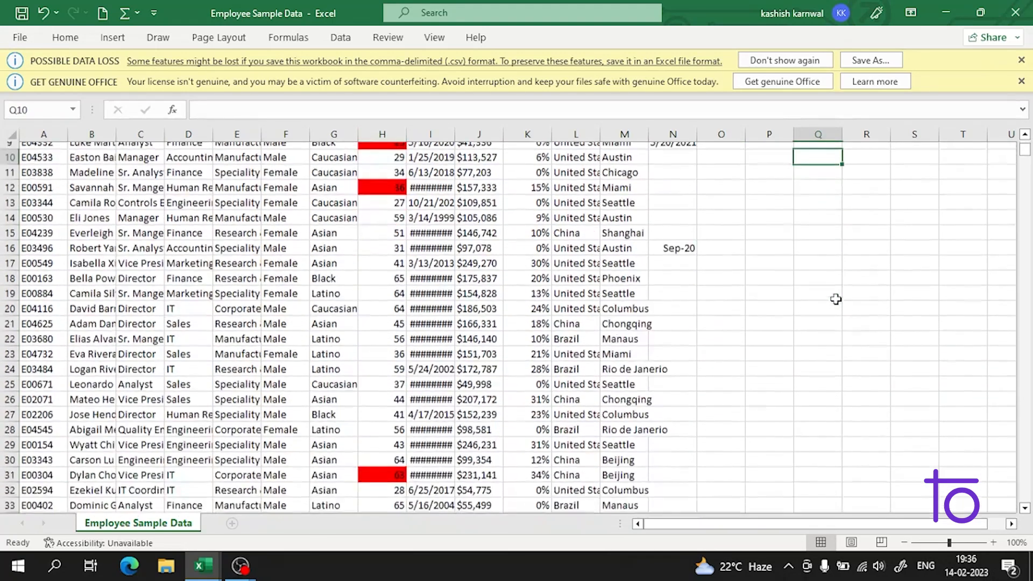
{"action": "scroll", "coordinate": [843, 313], "scroll_direction": "up", "scroll_amount": 1}
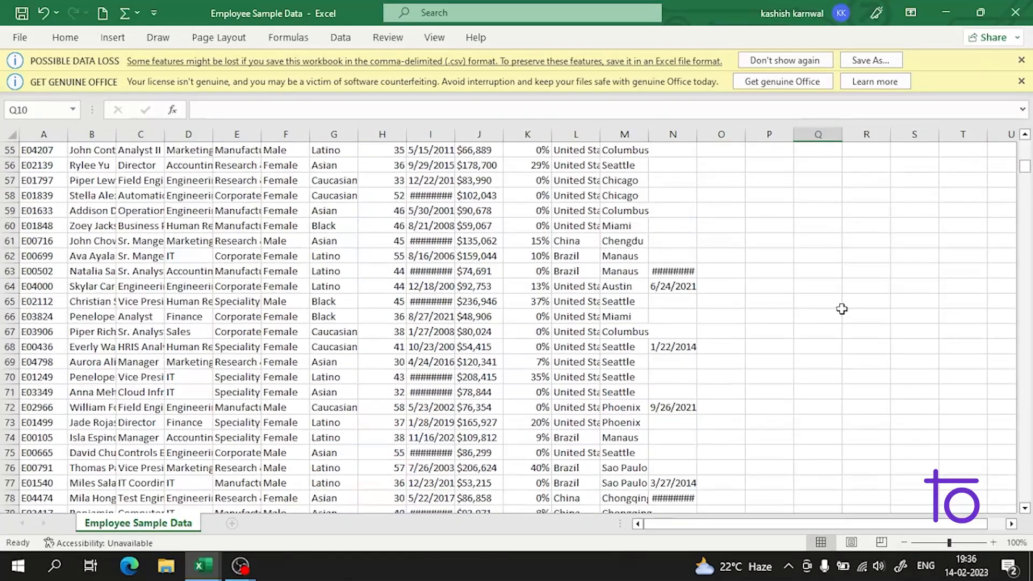
{"action": "scroll", "coordinate": [842, 310], "scroll_direction": "down", "scroll_amount": 2}
{"action": "scroll", "coordinate": [841, 309], "scroll_direction": "down", "scroll_amount": 5}
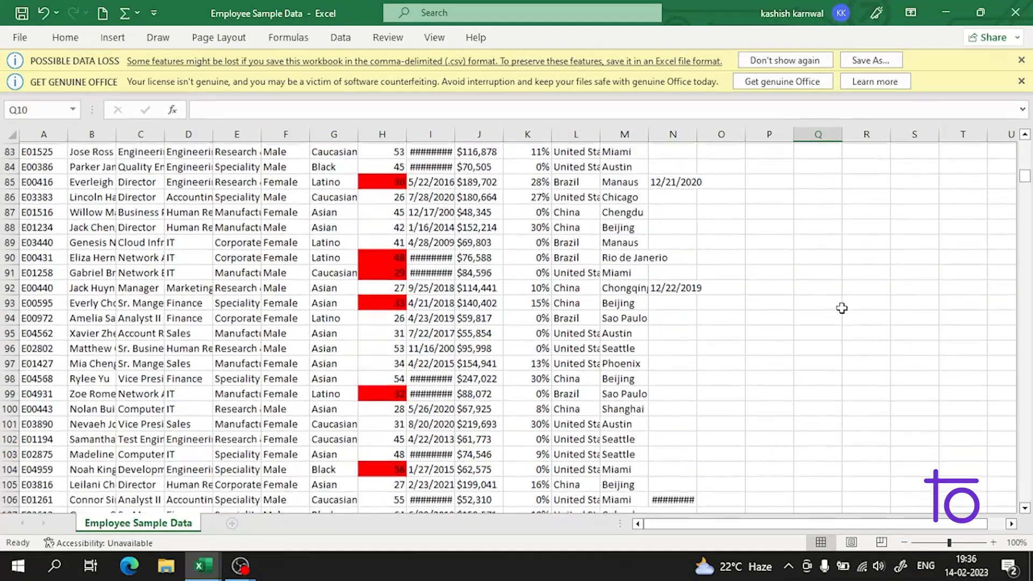
{"action": "scroll", "coordinate": [724, 309], "scroll_direction": "down", "scroll_amount": 16}
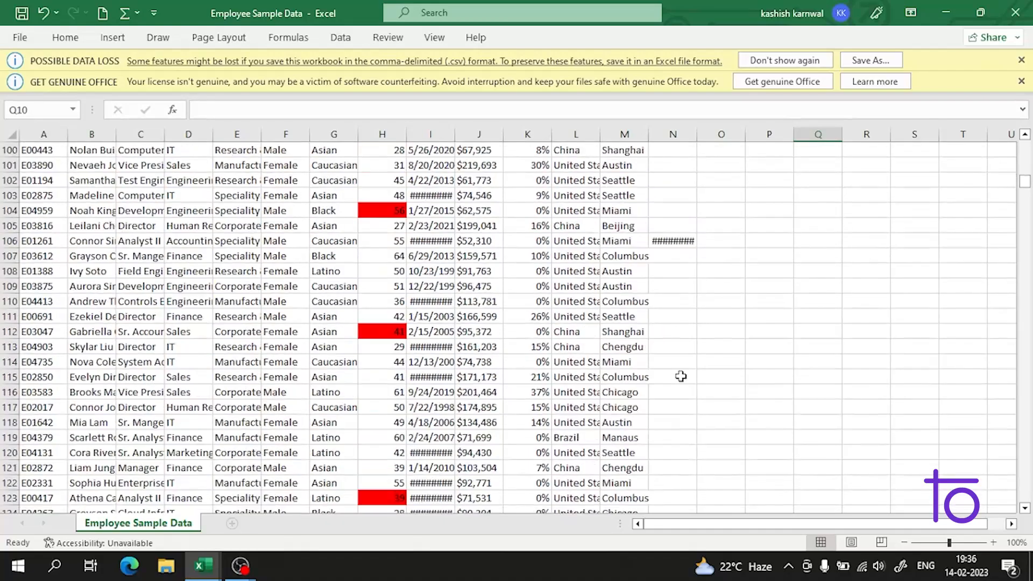
{"action": "scroll", "coordinate": [703, 362], "scroll_direction": "up", "scroll_amount": 7}
{"action": "scroll", "coordinate": [984, 198], "scroll_direction": "up", "scroll_amount": 20}
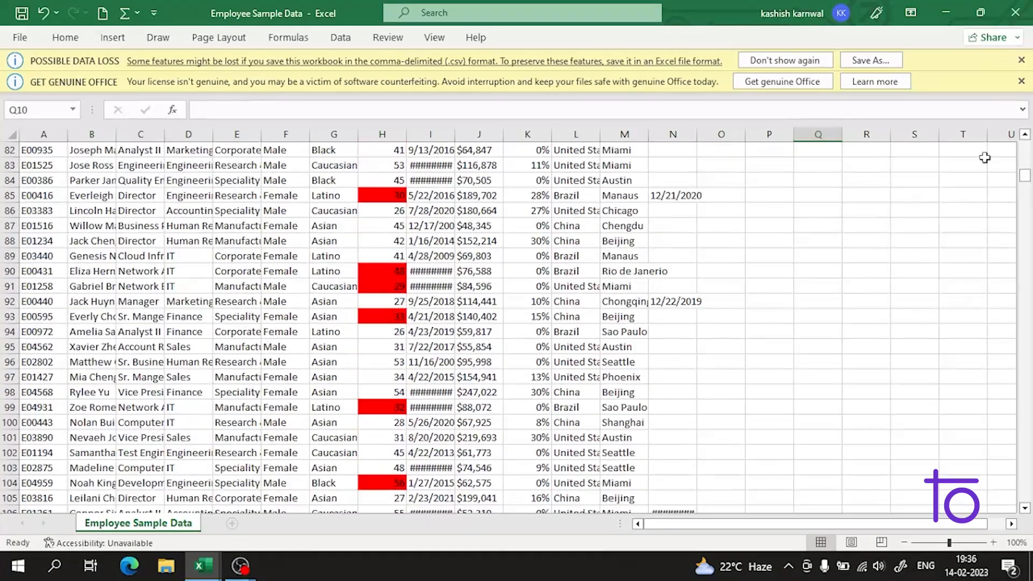
{"action": "scroll", "coordinate": [749, 229], "scroll_direction": "up", "scroll_amount": 8}
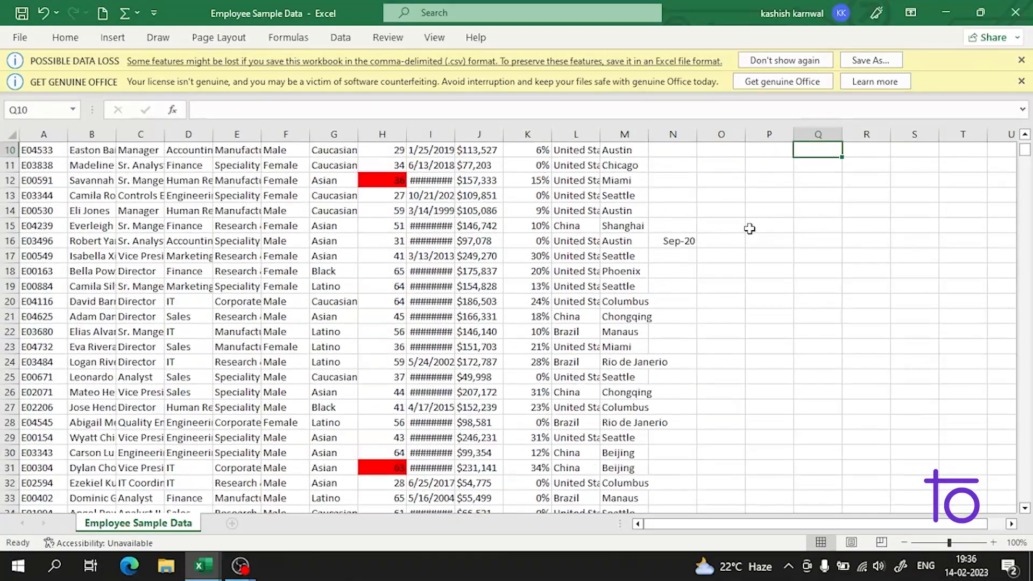
Review the IF formula in cell O4 and its cell reference, leaving it as it is
{"action": "left_click", "coordinate": [721, 195]}
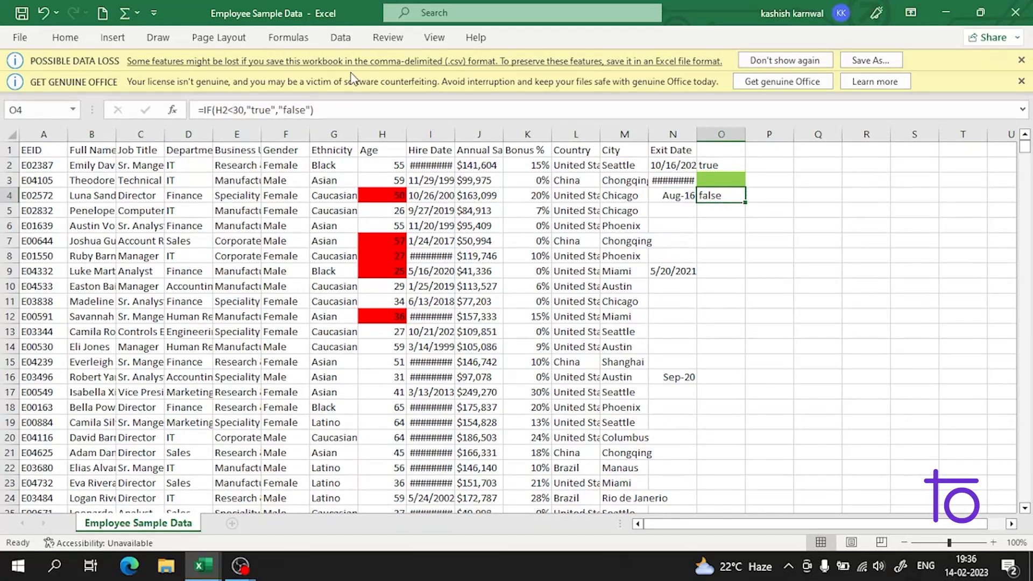
{"action": "left_click", "coordinate": [331, 109]}
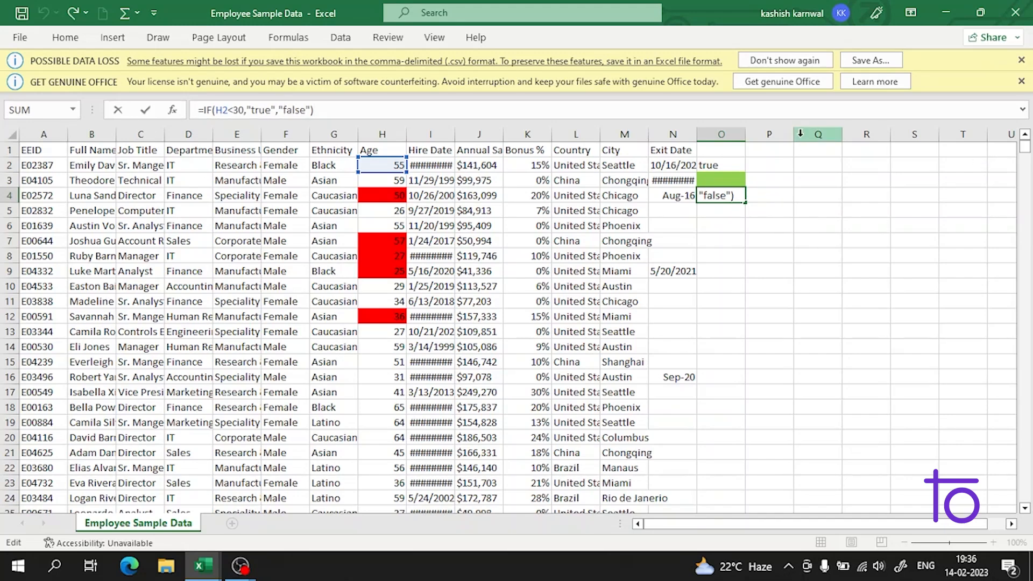
{"action": "left_click", "coordinate": [799, 166]}
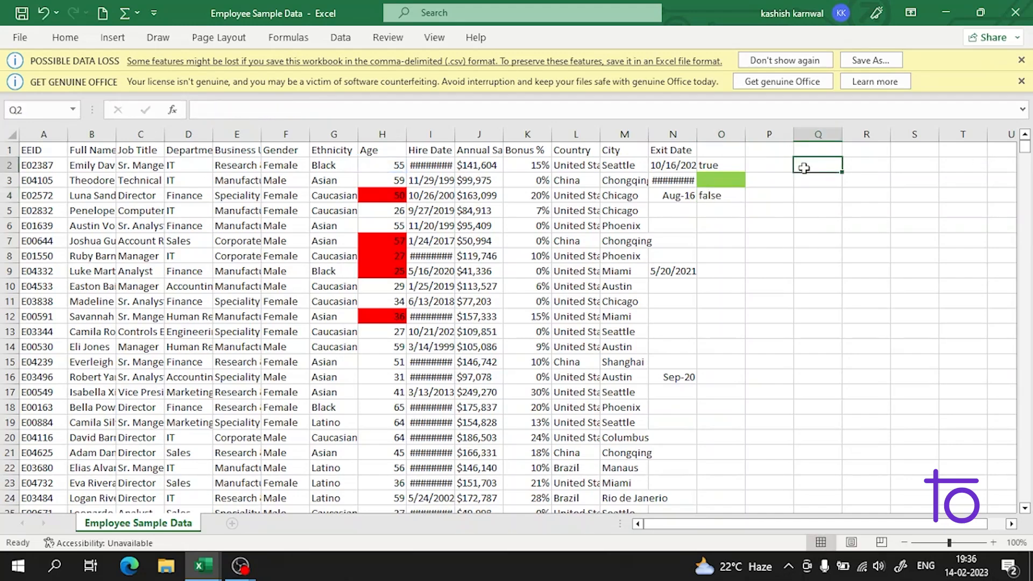